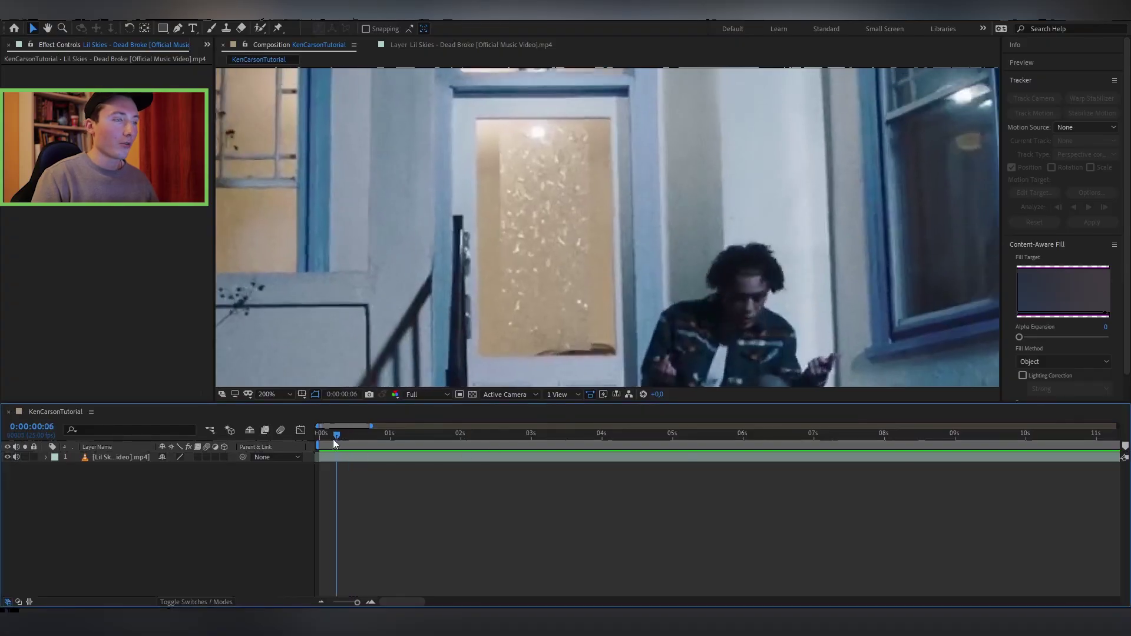
- Frame the doorway at the first frame and duplicate the footage layer with Ctrl+D
scroll(461, 303, "down", 4)
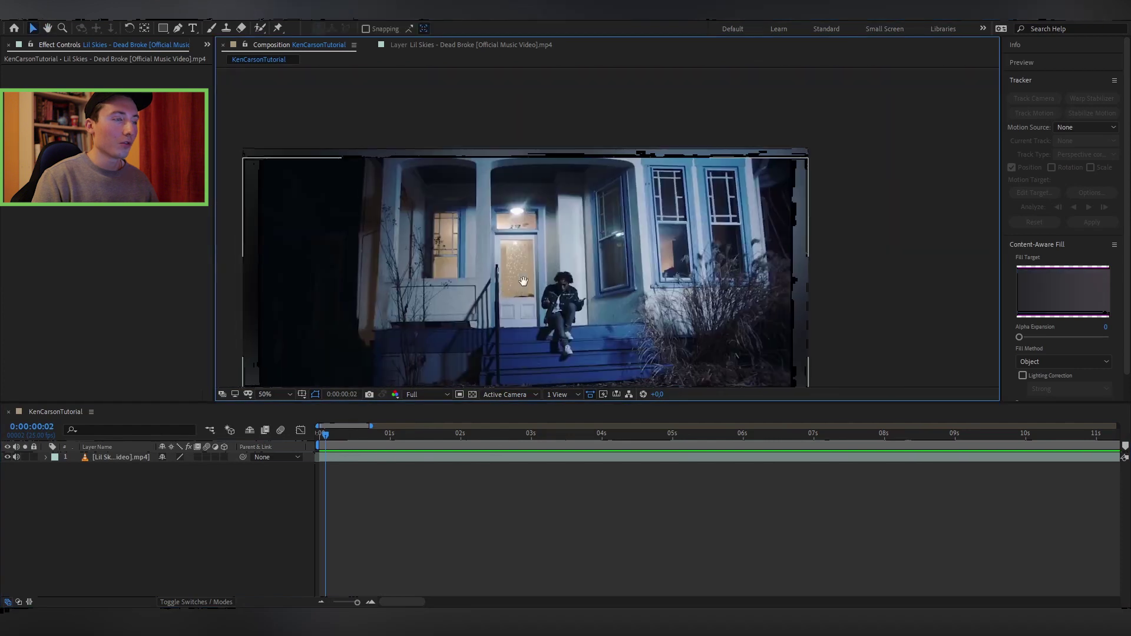
left_click_drag(523, 281, 538, 257)
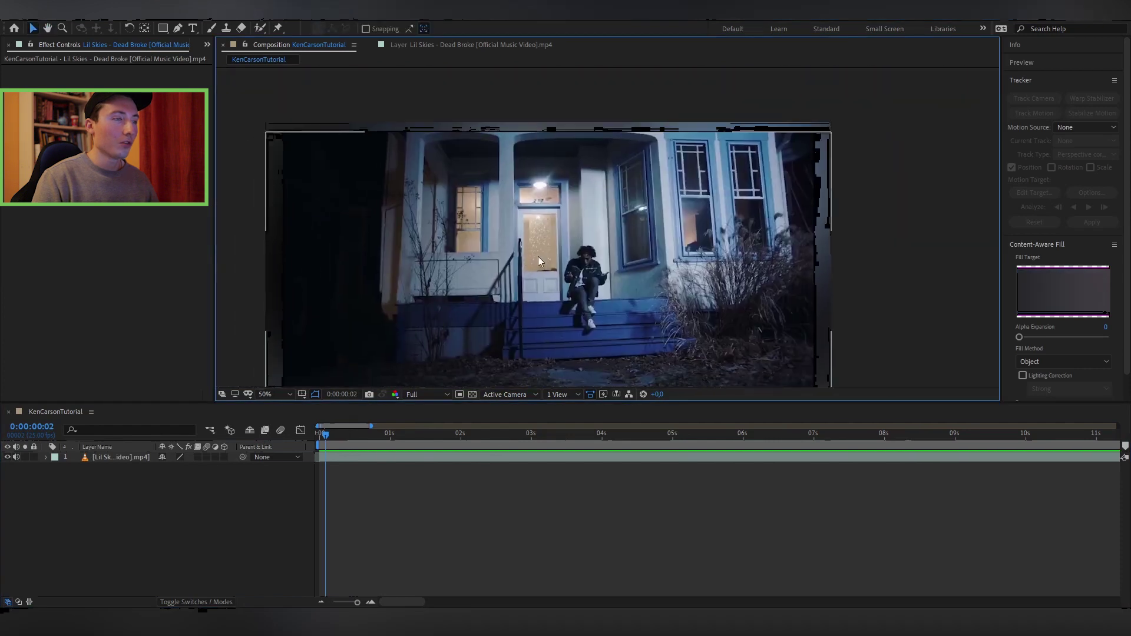
key("Home")
key("slash")
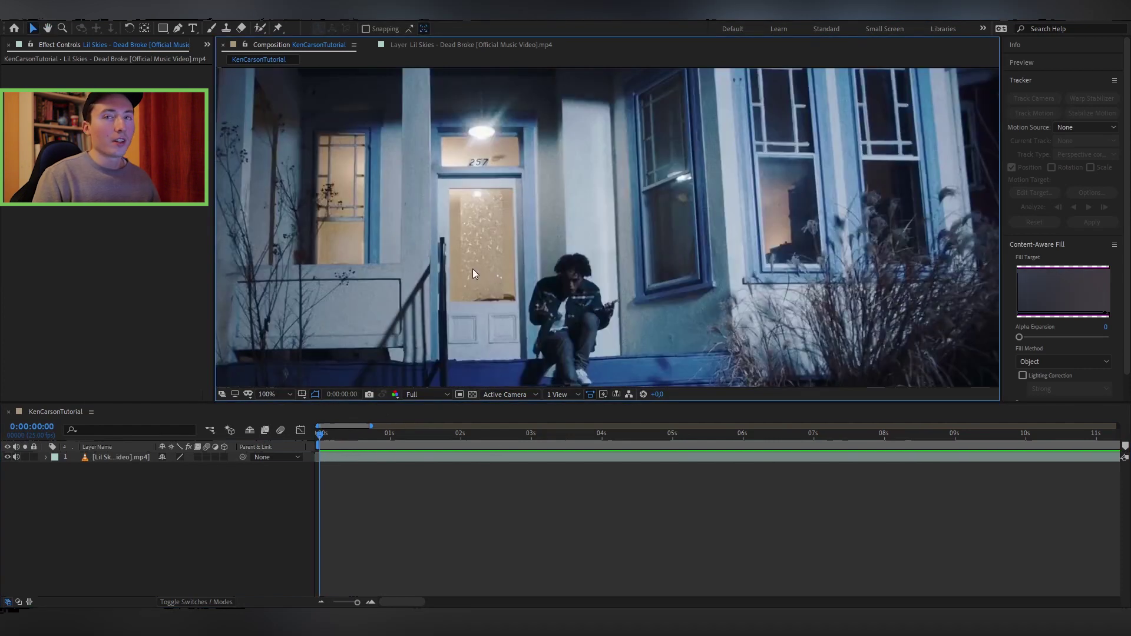
scroll(471, 269, "up", 1)
left_click_drag(472, 269, 553, 253)
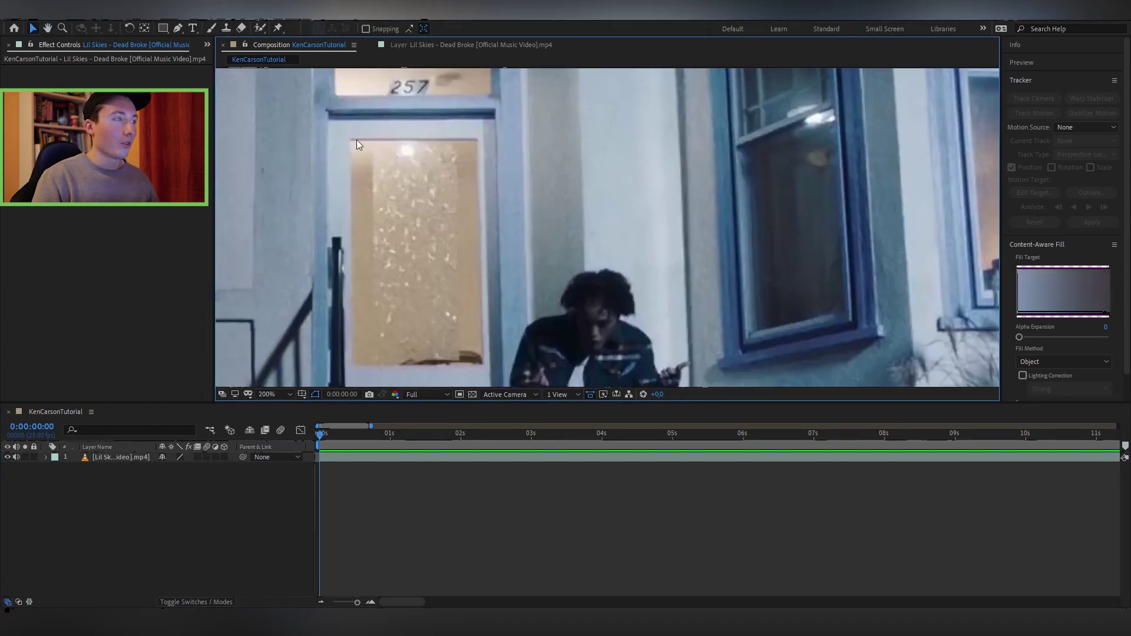
left_click(306, 344)
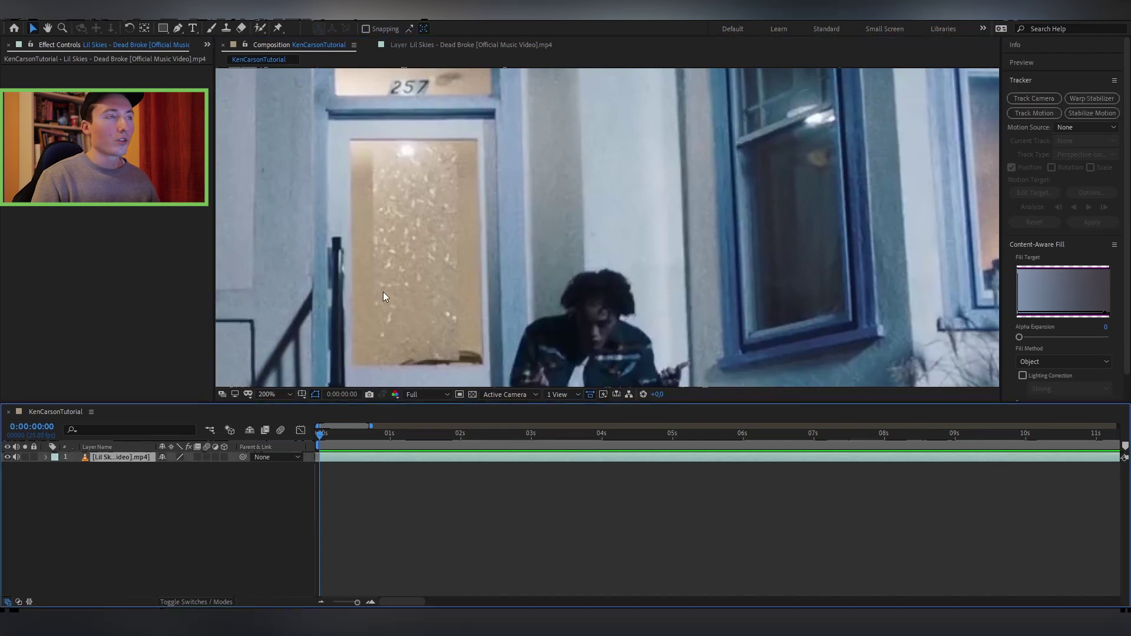
left_click_drag(388, 288, 404, 280)
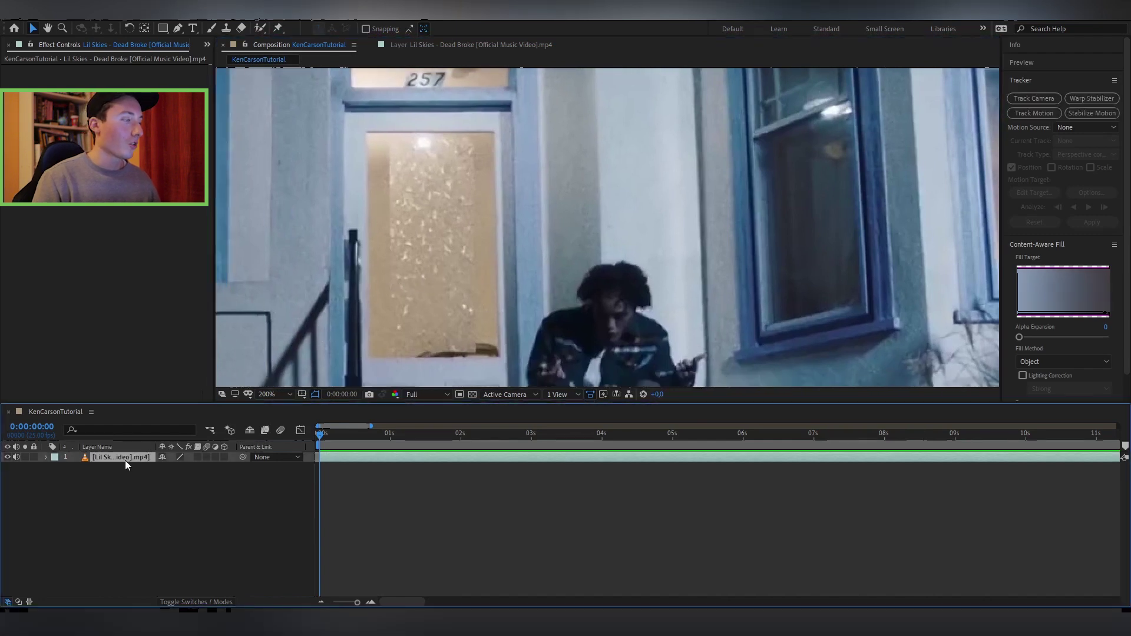
key("ctrl+d")
- Draw a four-point Pen mask around the door's glass pane on the top copy
left_click(179, 29)
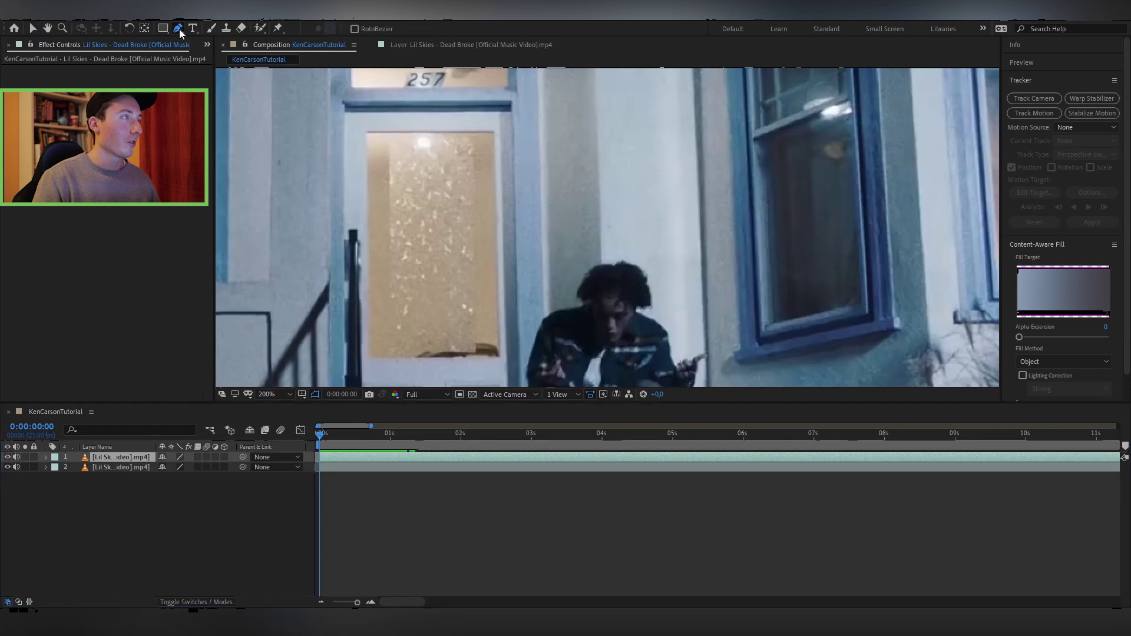
left_click(367, 134)
left_click(494, 135)
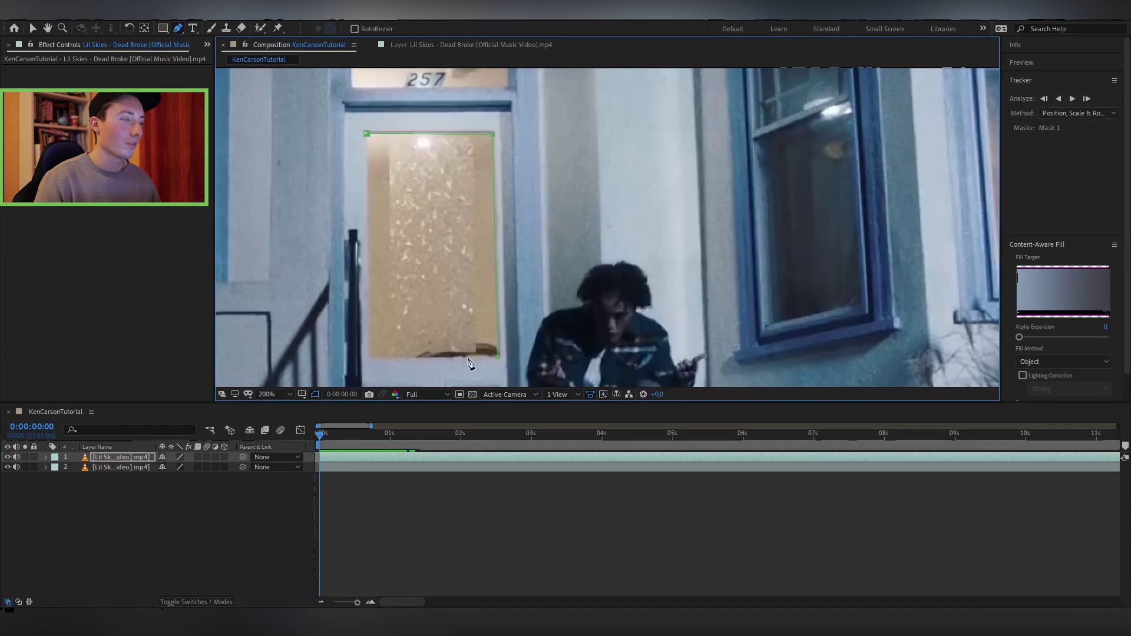
left_click(369, 358)
left_click(150, 457)
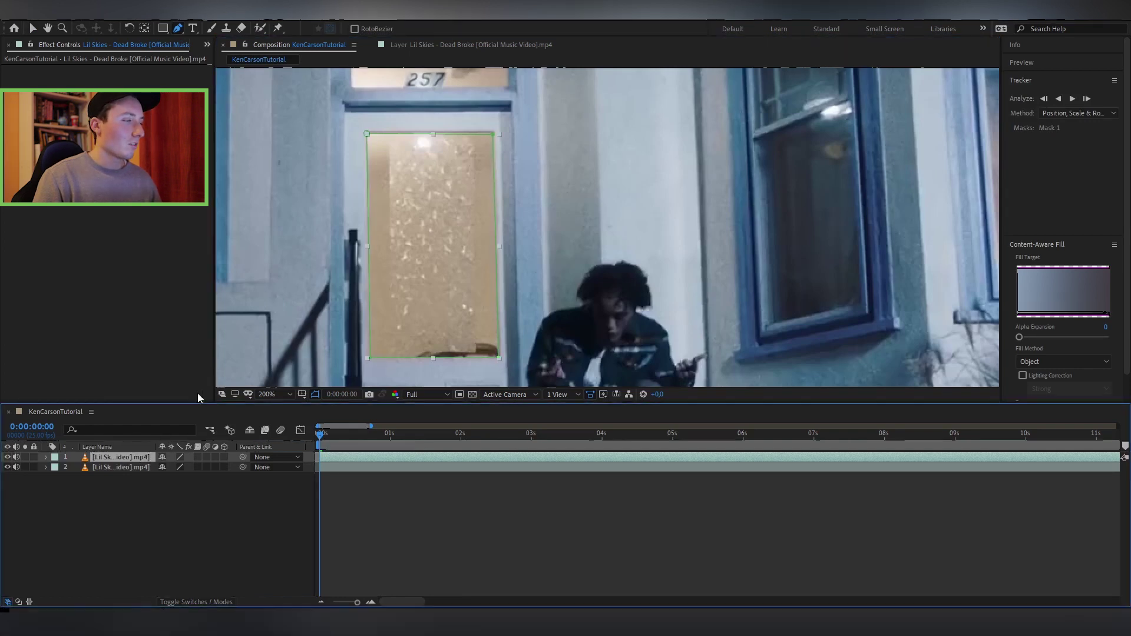
- Rename the masked layer 'window' and select its Mask Path
key("Return")
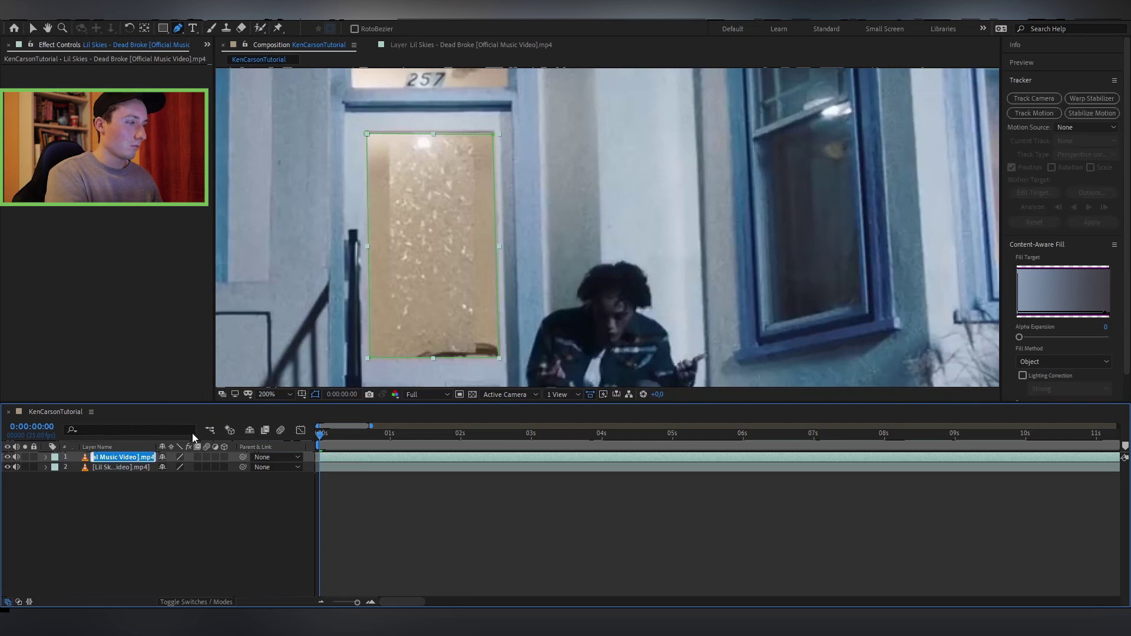
type("window")
key("Return")
key("m")
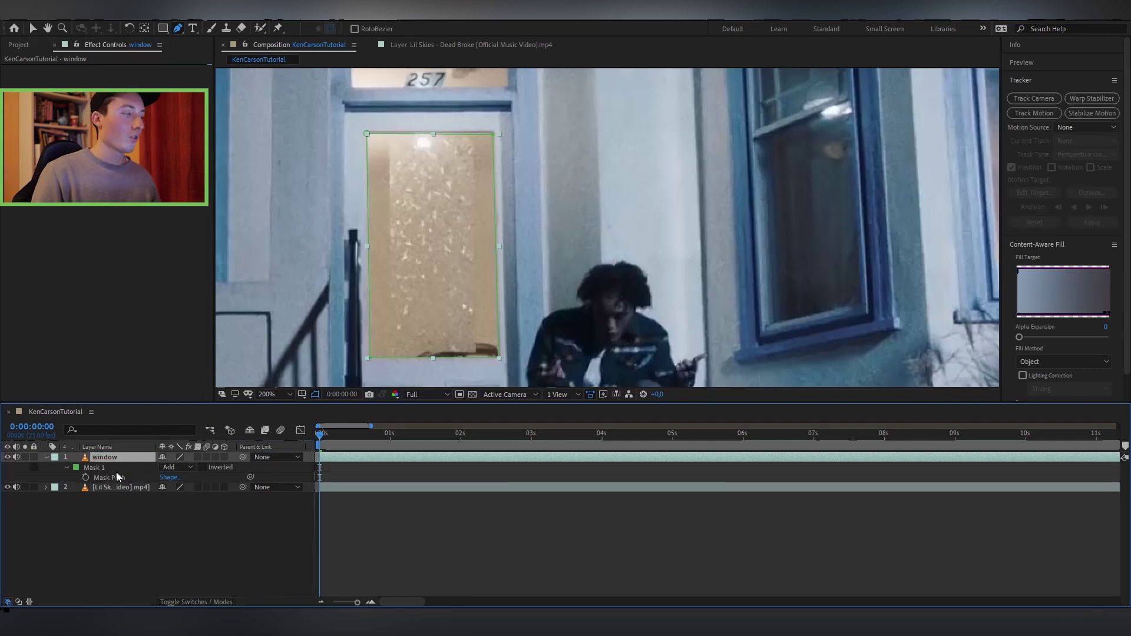
left_click(108, 476)
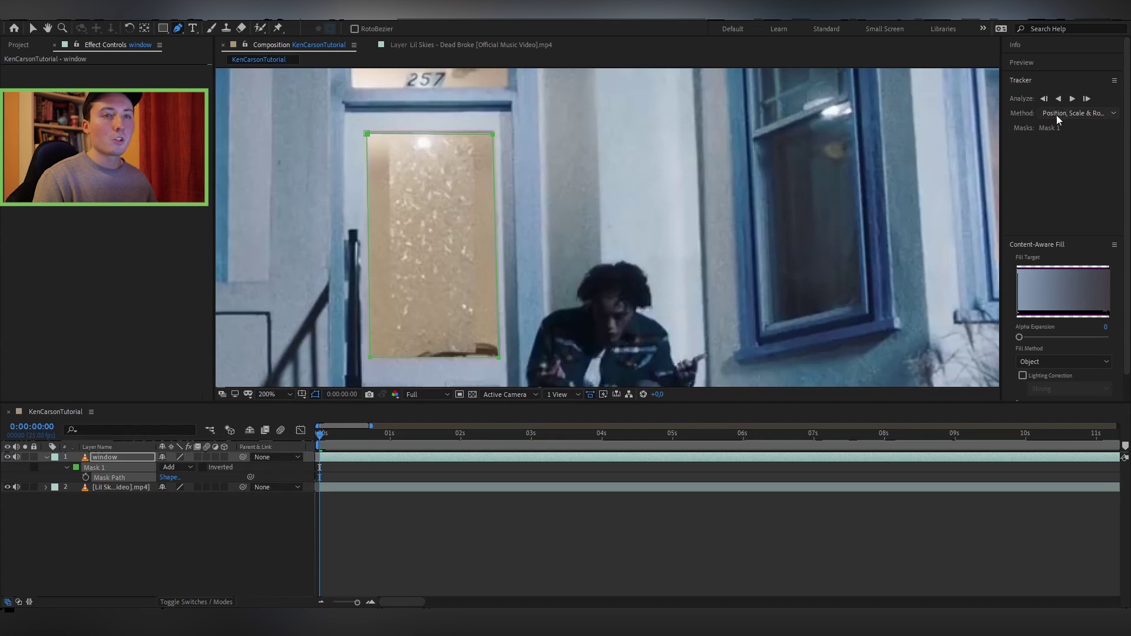
- Track Mask 1 forward with Position, Scale & Rotation until the shot cuts, then review it
left_click(1062, 155)
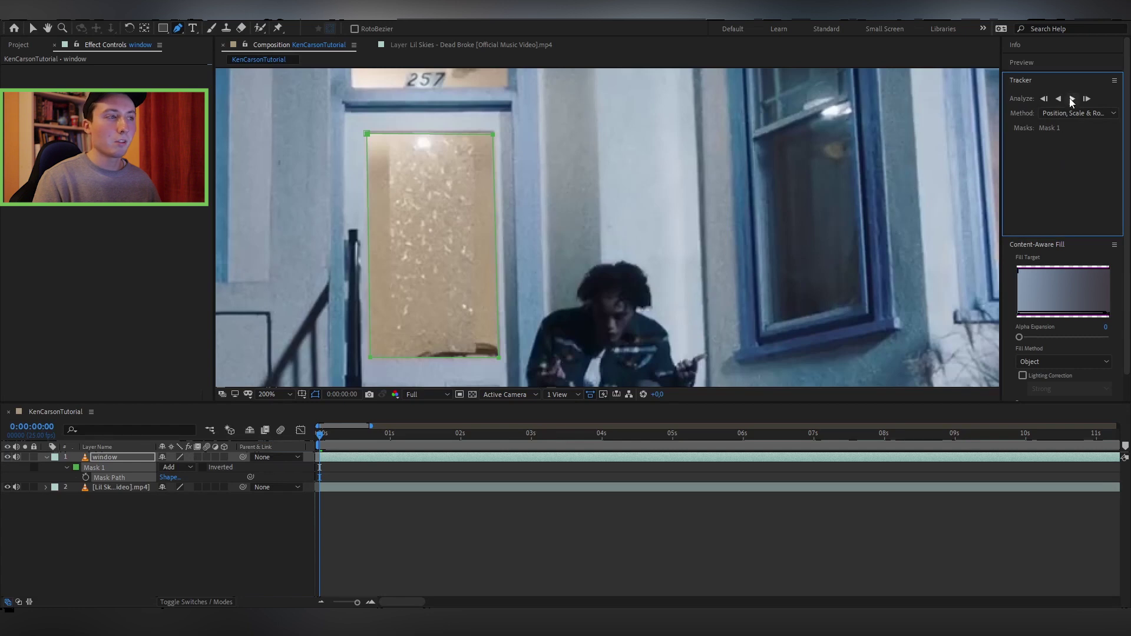
left_click(1072, 99)
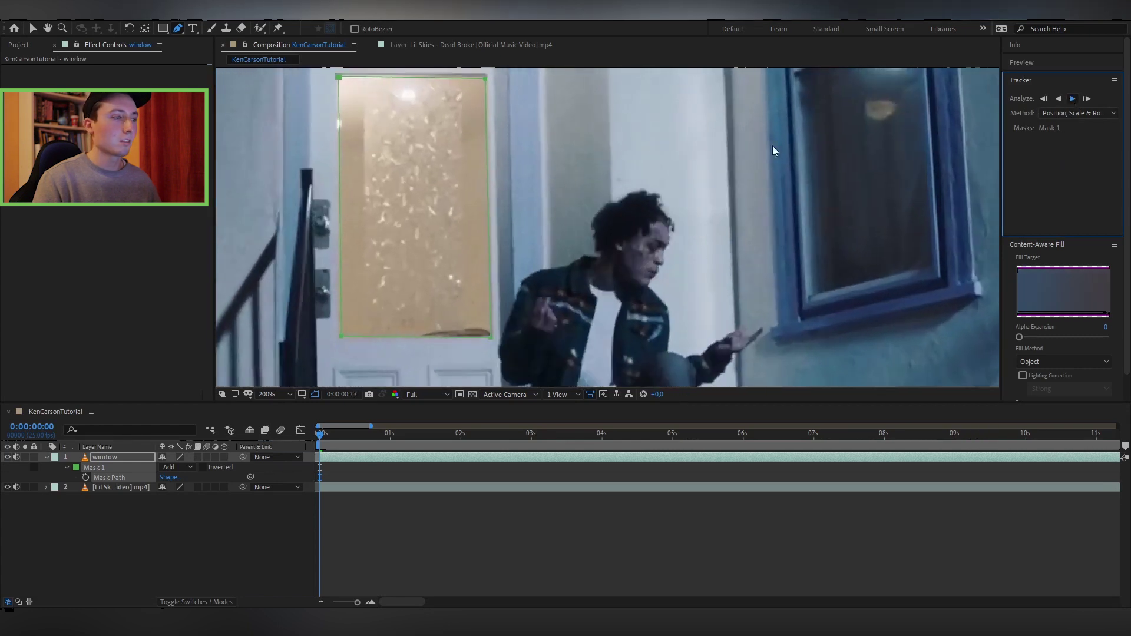
scroll(571, 195, "down", 1)
left_click(1072, 98)
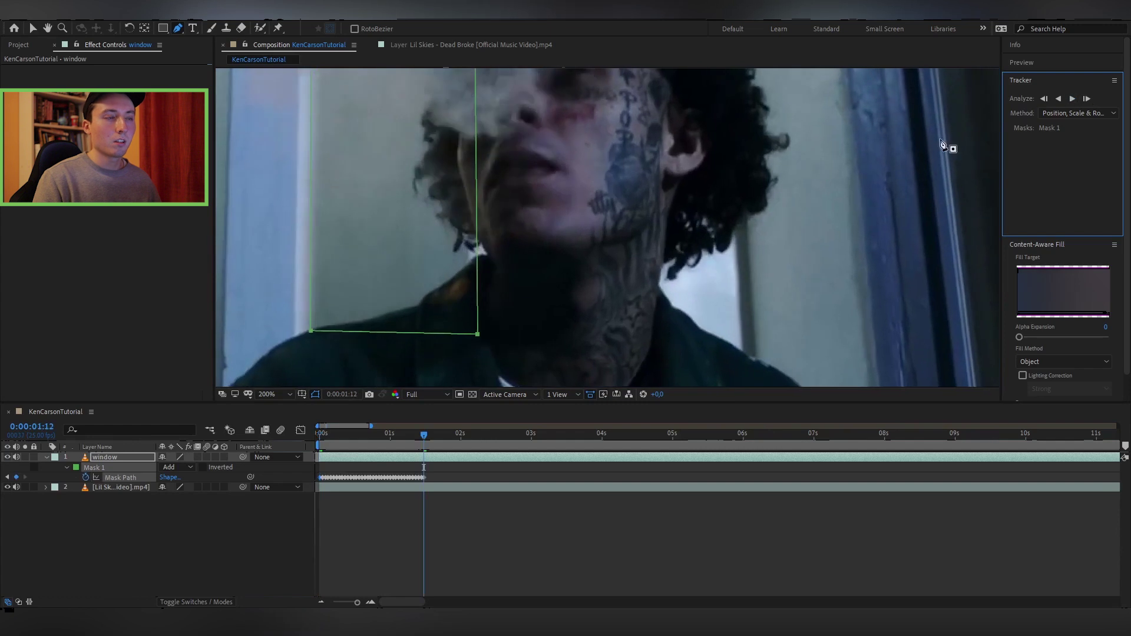
key("Home")
scroll(565, 310, "up", 2)
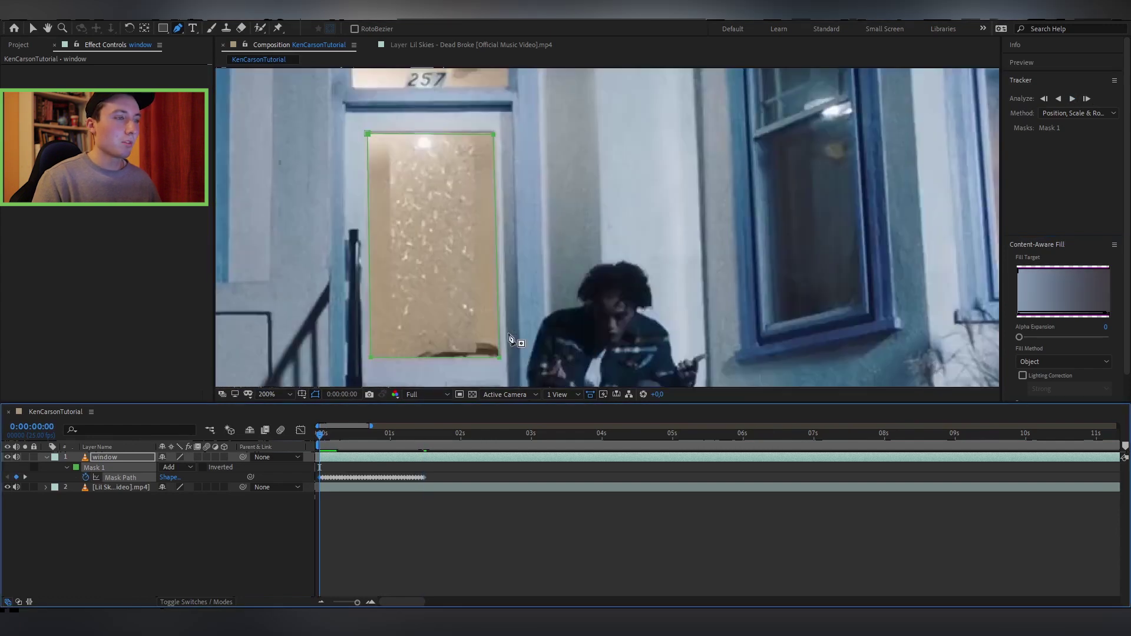
left_click_drag(320, 437, 356, 459)
key("comma")
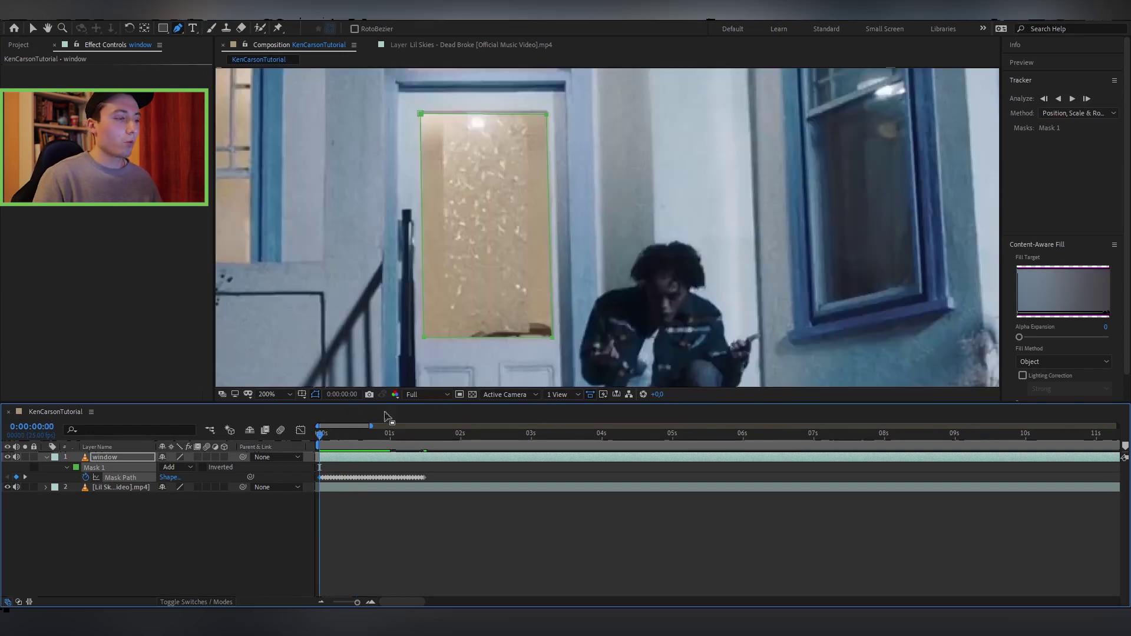
left_click(46, 458)
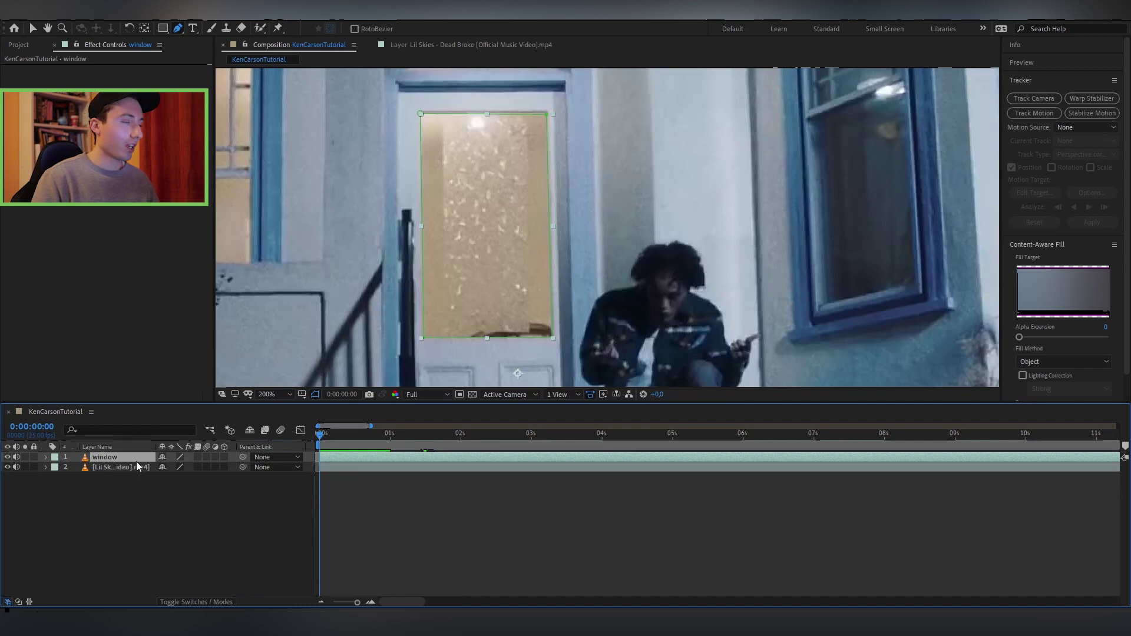
- Duplicate the window layer up to window 11 and show Position and Scale for all copies
key("ctrl+d")
key("ctrl+d")
key("ctrl+d")
key("ctrl+d")
key("ctrl+d")
key("ctrl+d")
key("ctrl+d")
key("ctrl+d")
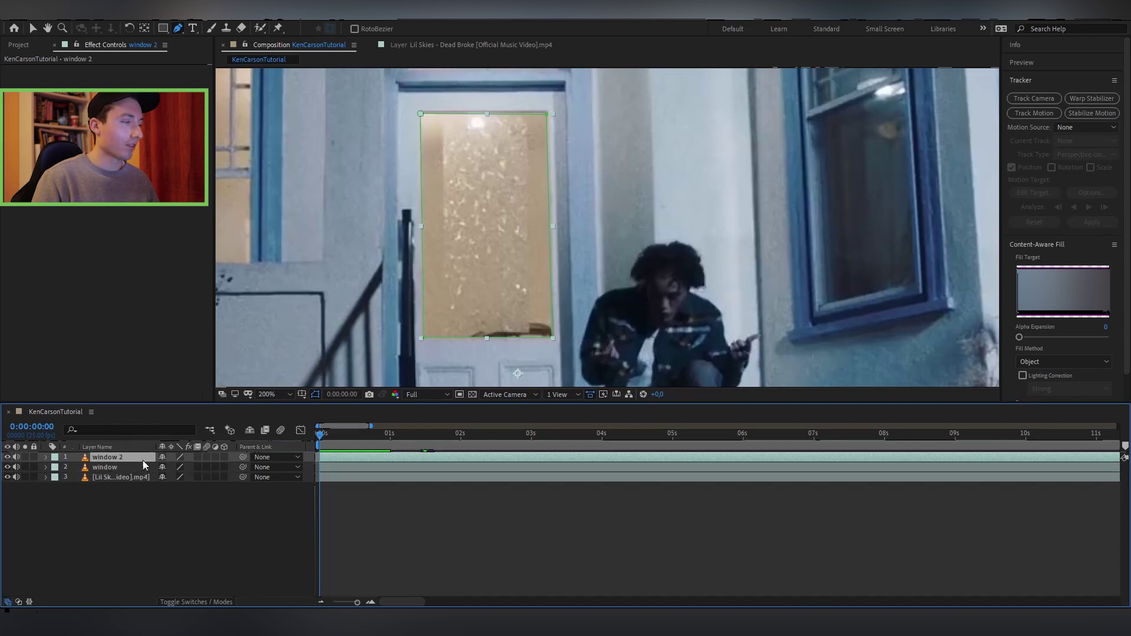
key("ctrl+d")
key("ctrl+d")
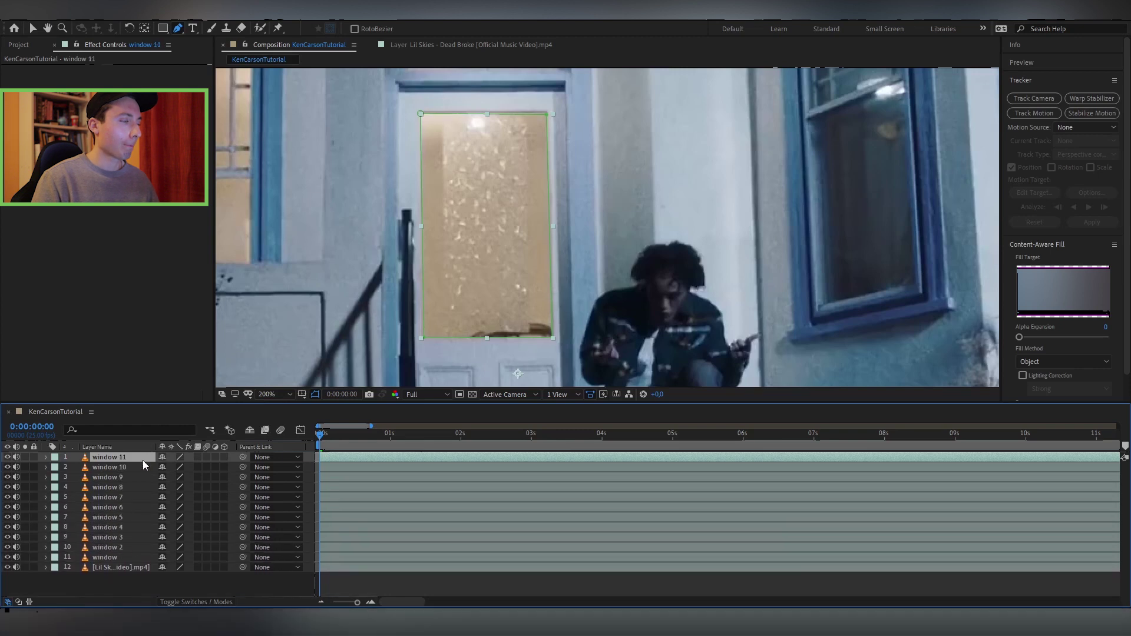
left_click(130, 557, "shift")
key("p")
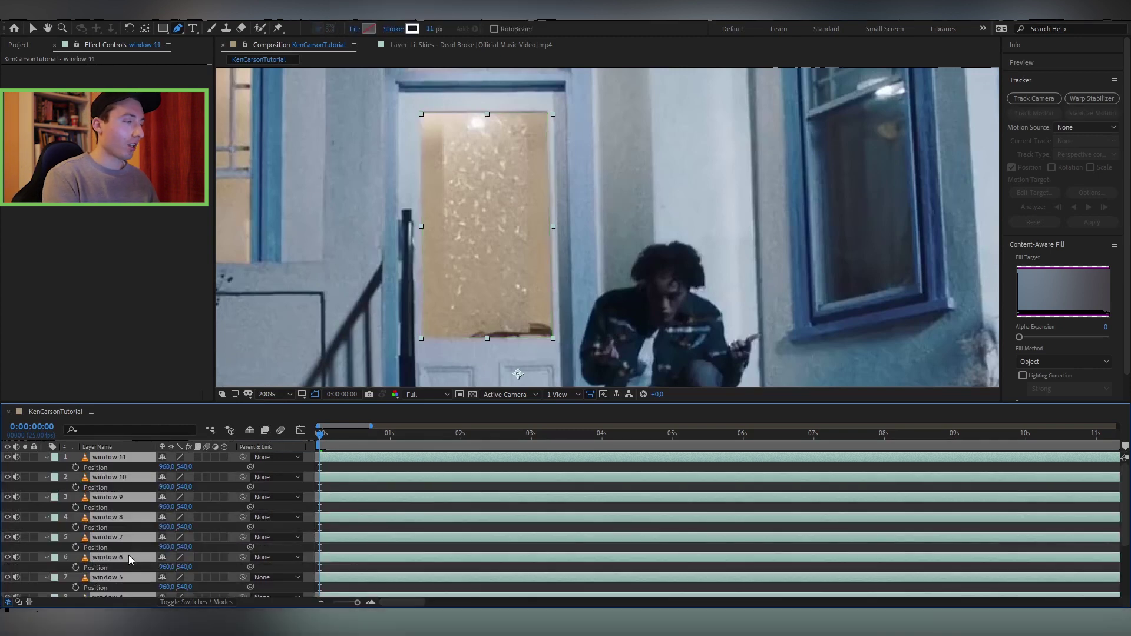
key("shift+s")
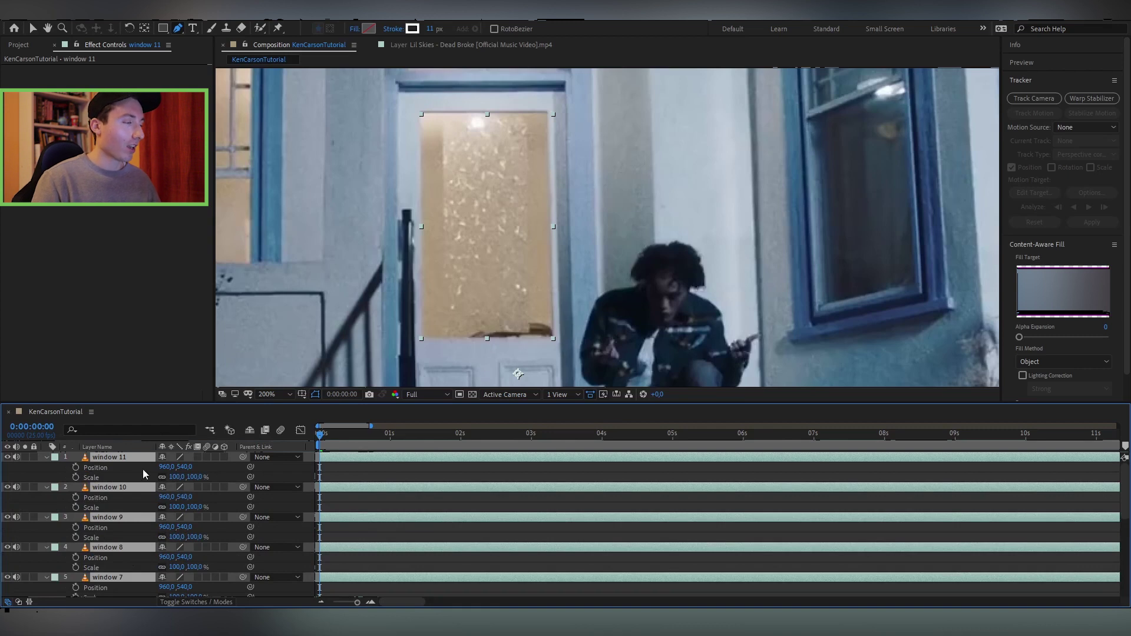
- Set starting Position and Scale keyframes on every copy at the first frame and preview
left_click(76, 471)
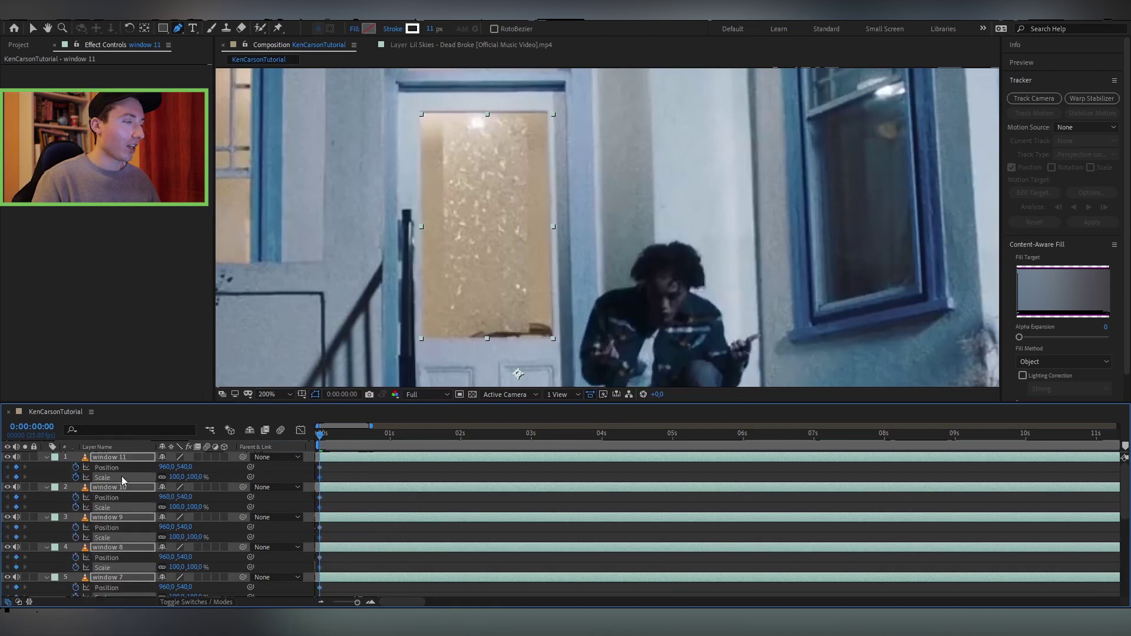
left_click(326, 434)
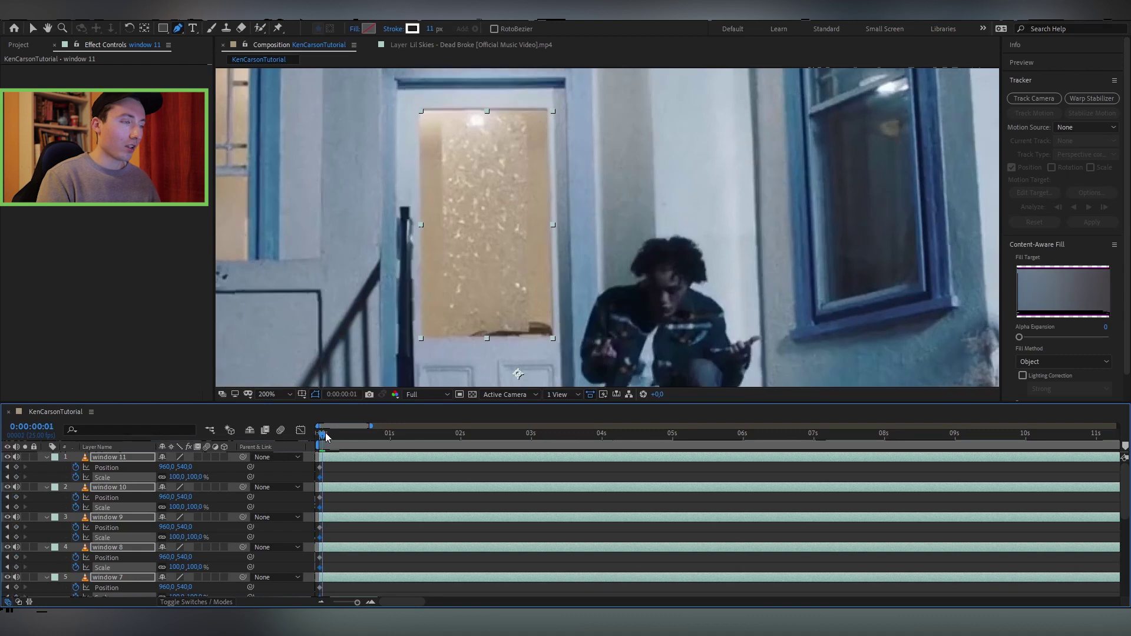
key("Page_Up")
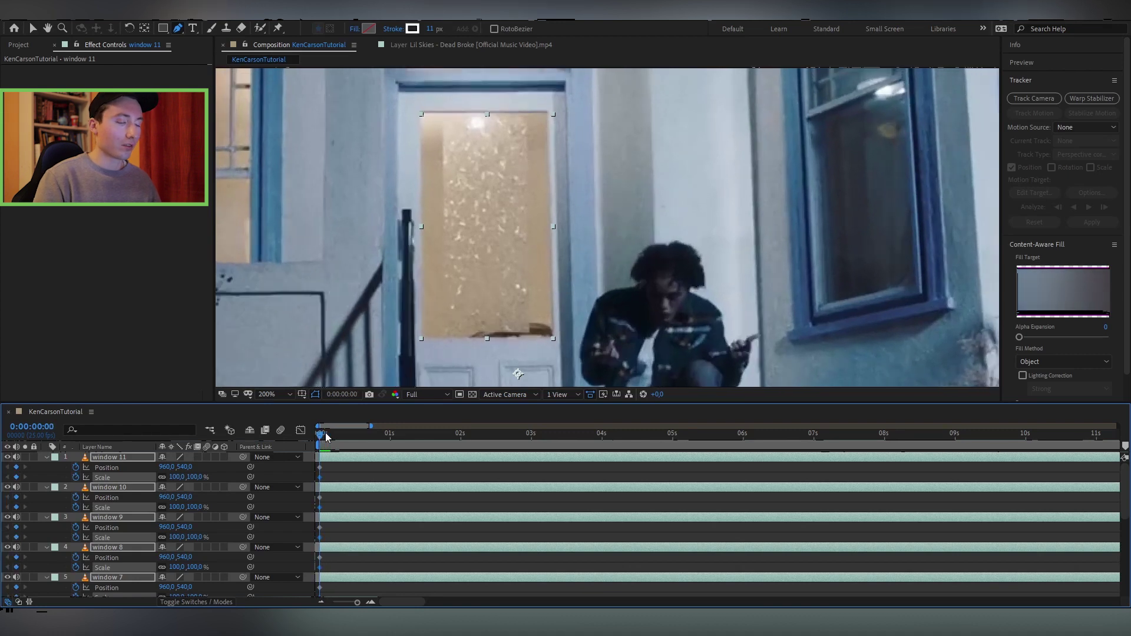
key("space")
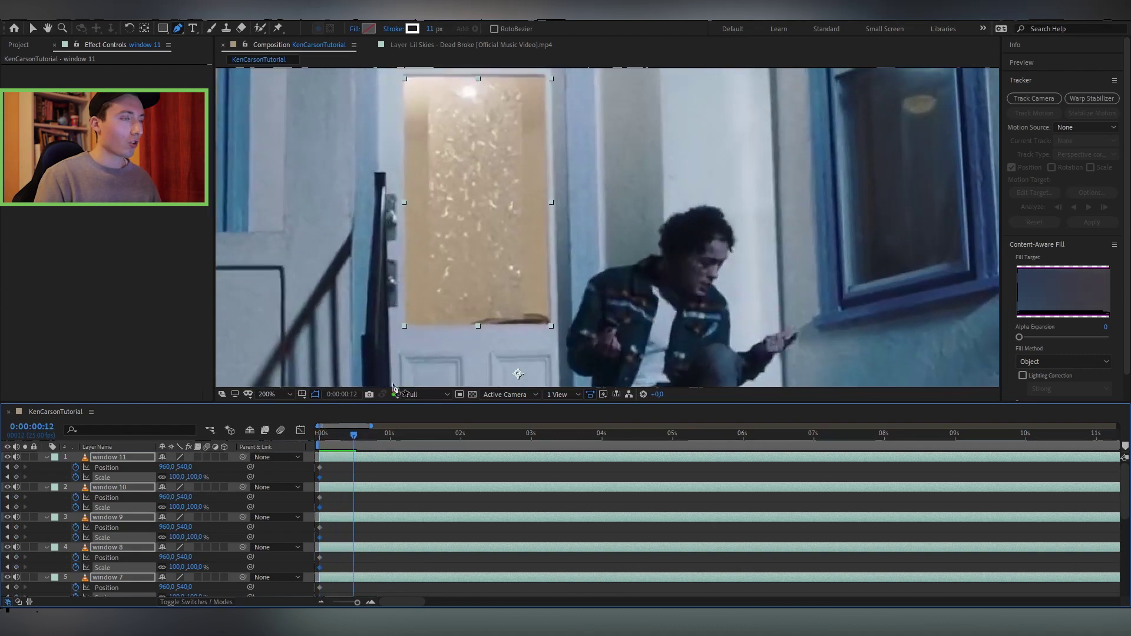
left_click_drag(502, 284, 497, 289)
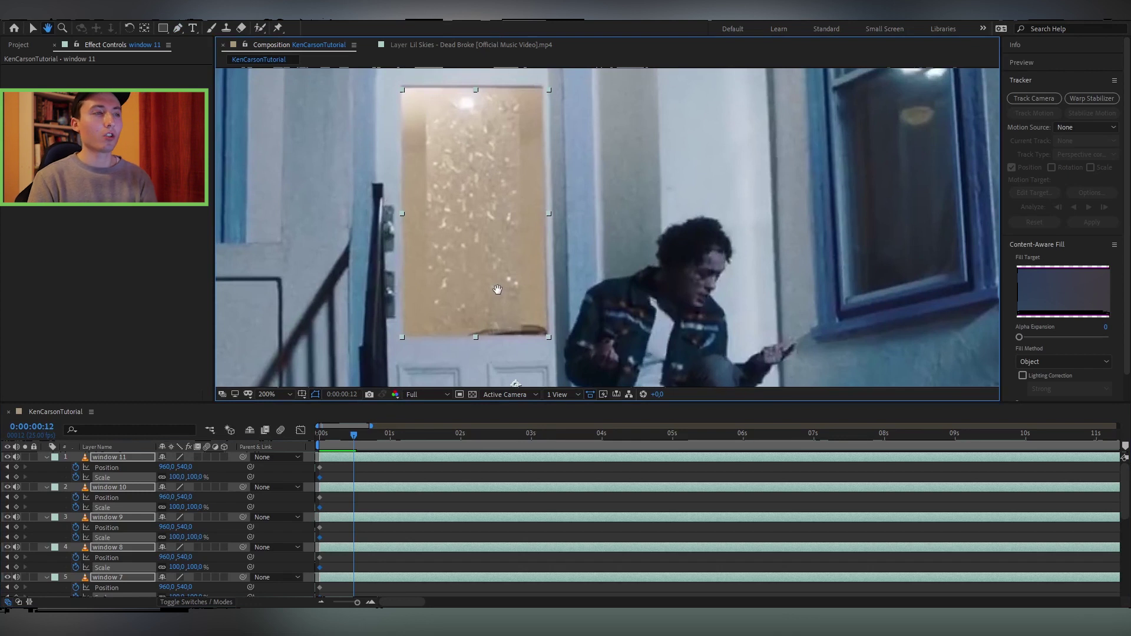
key("g")
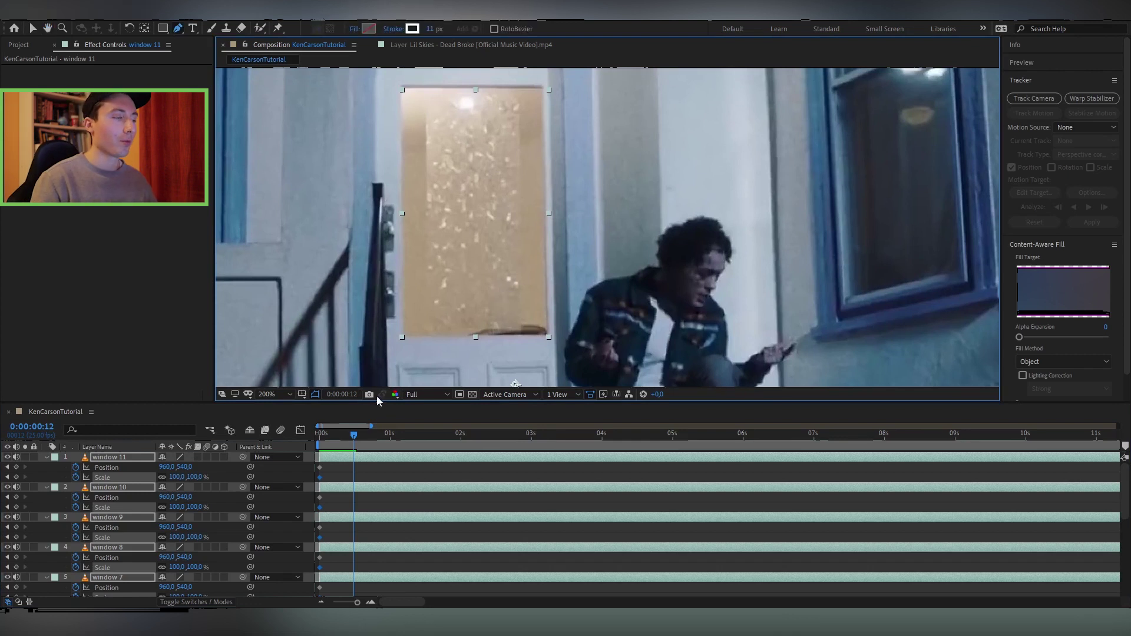
- Key the Scale of windows 2 through 5 to 90%, 80%, 70% and 60%
scroll(253, 489, "down", 5)
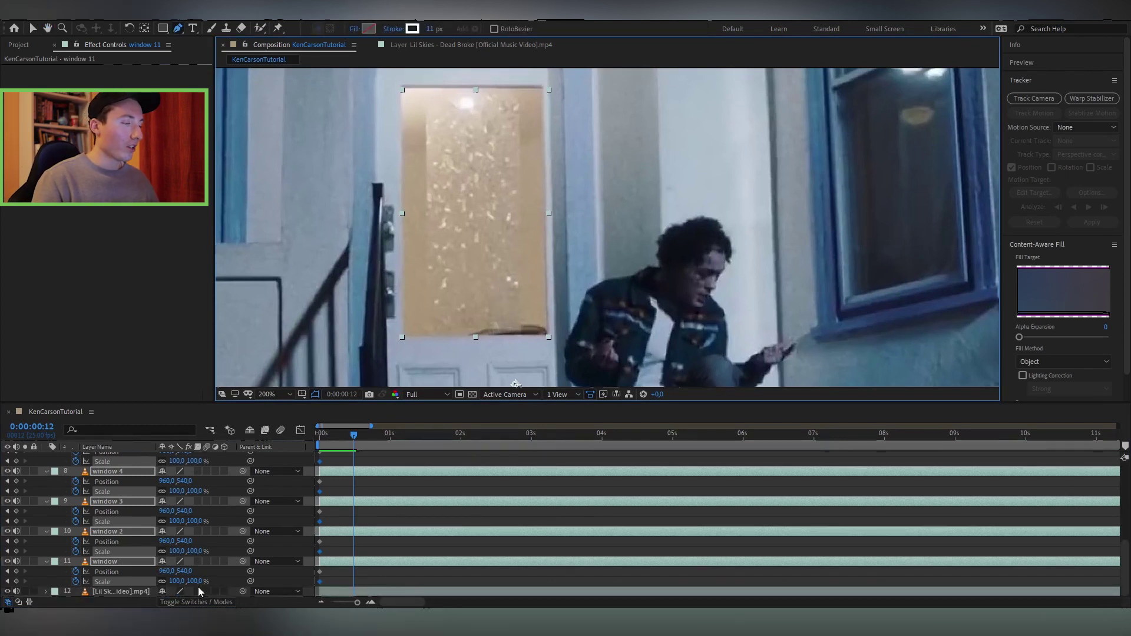
left_click(228, 547)
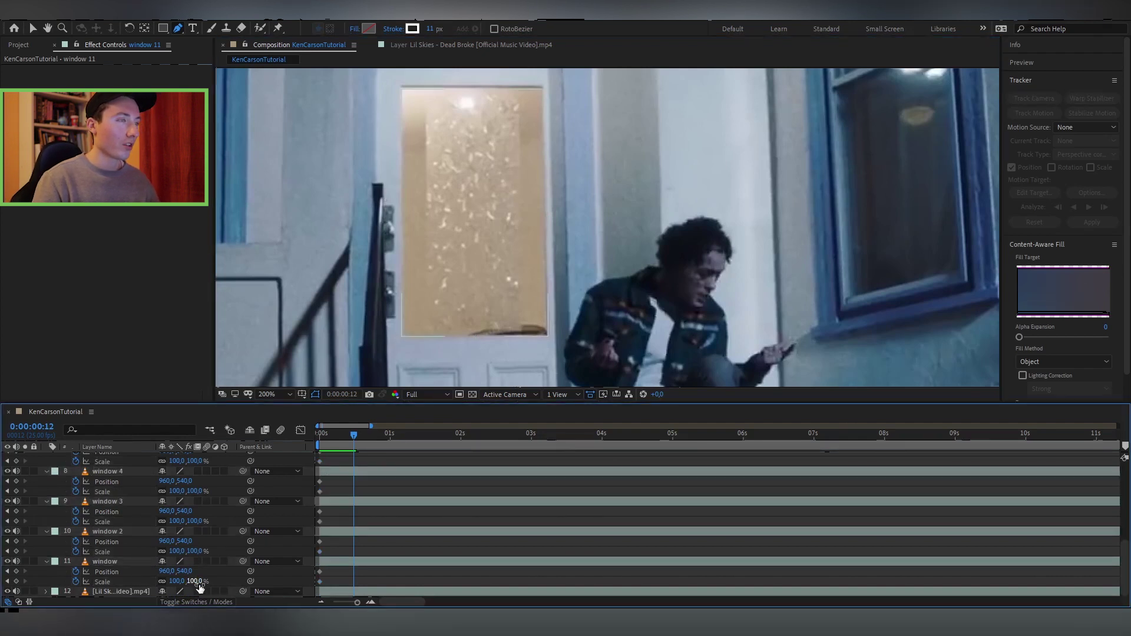
left_click(201, 551)
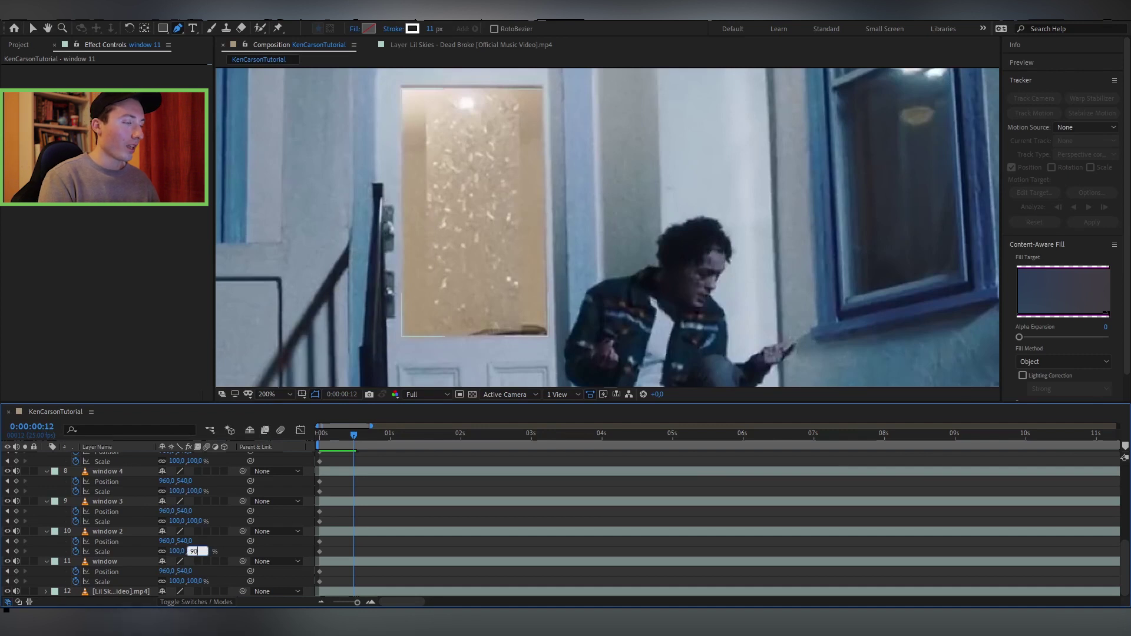
type("90")
key("Return")
left_click(197, 520)
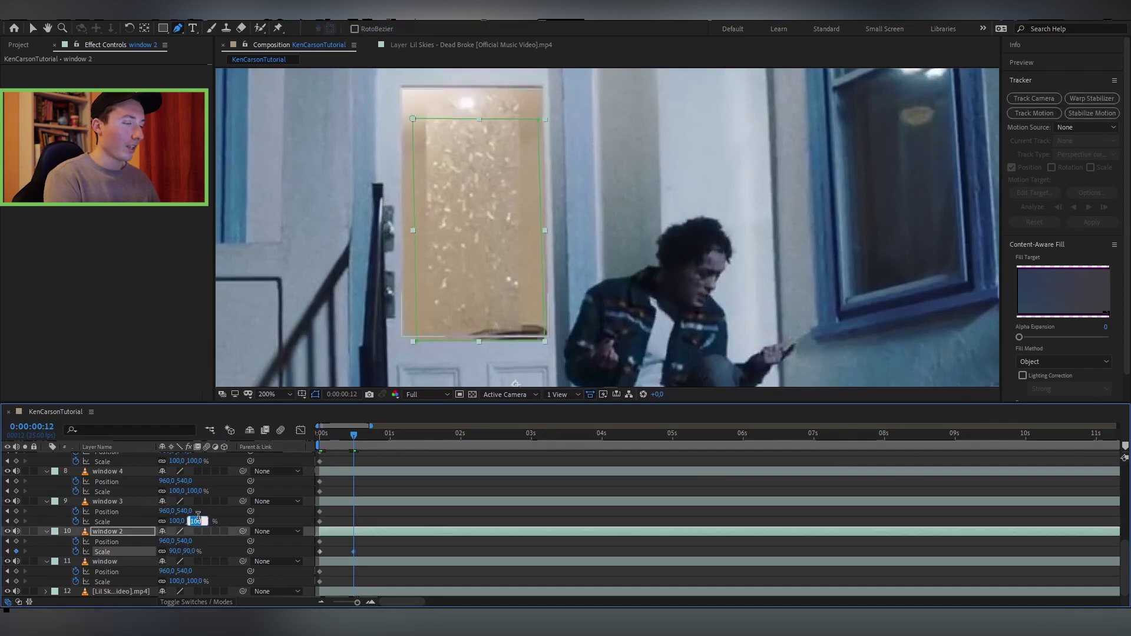
type("80")
key("shift+Tab")
key("shift+Tab")
key("shift+Tab")
key("shift+Tab")
type("70")
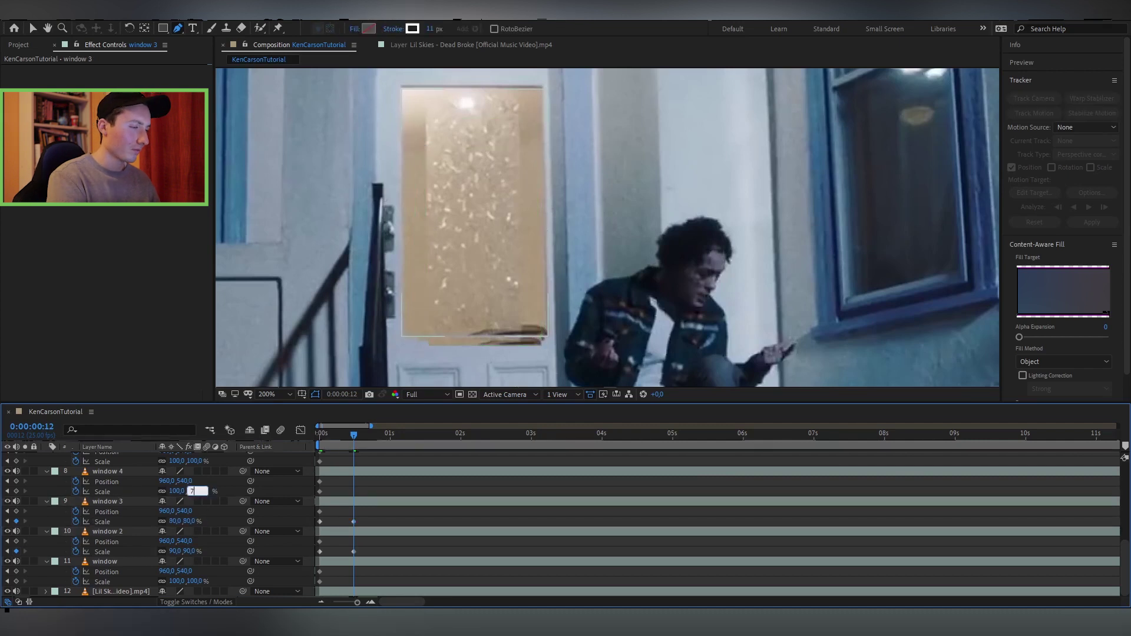
key("shift+Tab")
key("shift+Tab")
key("shift+Tab")
key("shift+Tab")
type("60")
key("shift+Tab")
key("shift+Tab")
key("shift+Tab")
key("shift+Tab")
- Continue stepping the remaining copies' Scale down to 50%, 40%, 30%, 20% and 10%
type("50")
key("shift+Tab")
key("shift+Tab")
key("shift+Tab")
key("shift+Tab")
type("40")
key("shift+Tab")
key("shift+Tab")
key("shift+Tab")
key("shift+Tab")
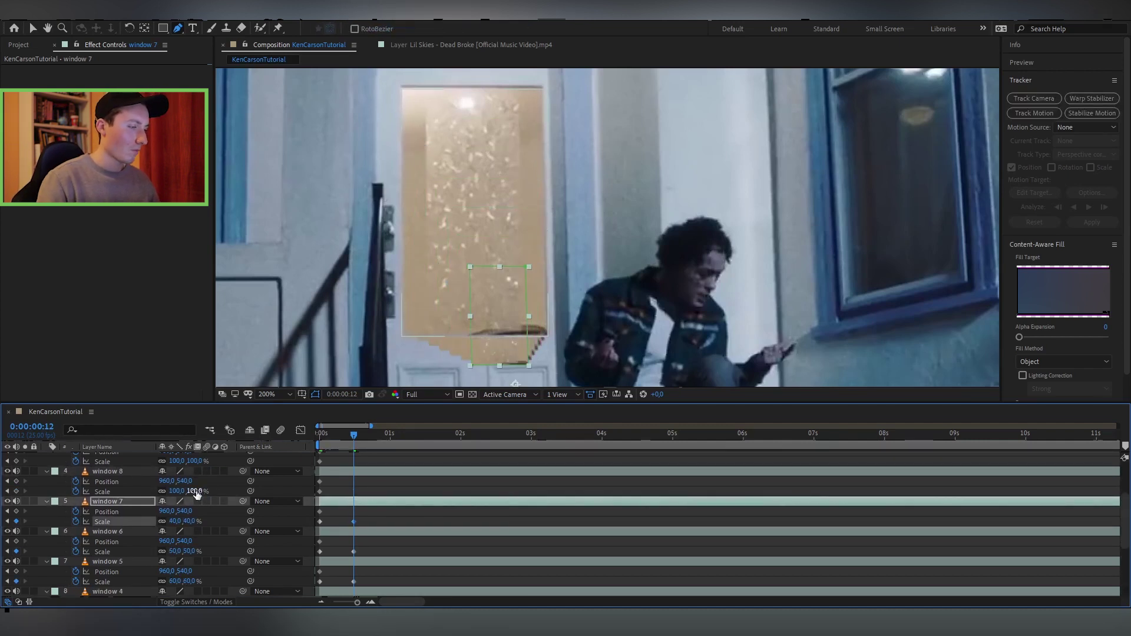
type("30")
key("shift+Tab")
key("shift+Tab")
key("shift+Tab")
key("shift+Tab")
type("20")
key("shift+Tab")
key("shift+Tab")
key("shift+Tab")
key("shift+Tab")
type("10")
key("Return")
scroll(129, 458, "down", 4)
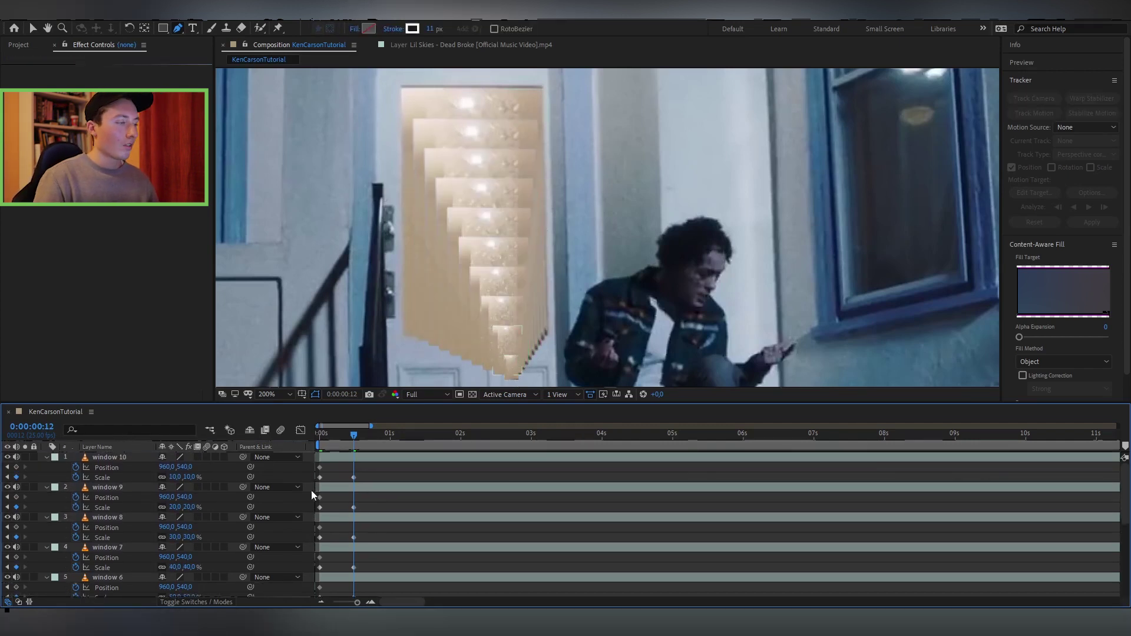
- Hide the window copies, then unhide window 2 and move it up and slightly left
scroll(127, 511, "down", 1)
left_click(118, 559, "shift")
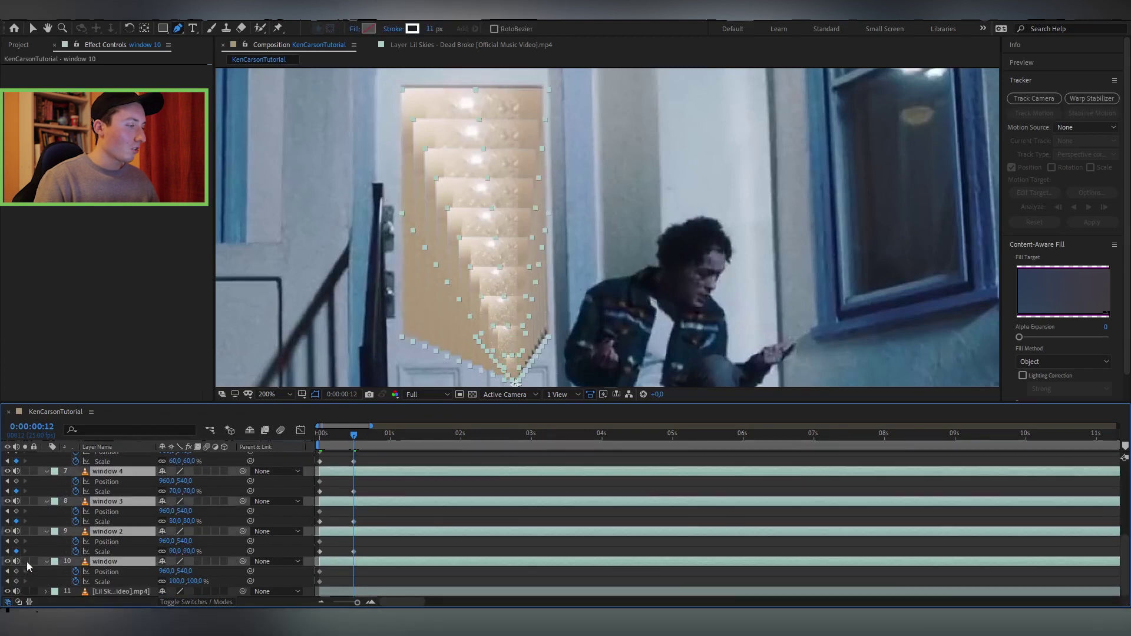
left_click_drag(7, 567, 7, 452)
left_click(358, 554)
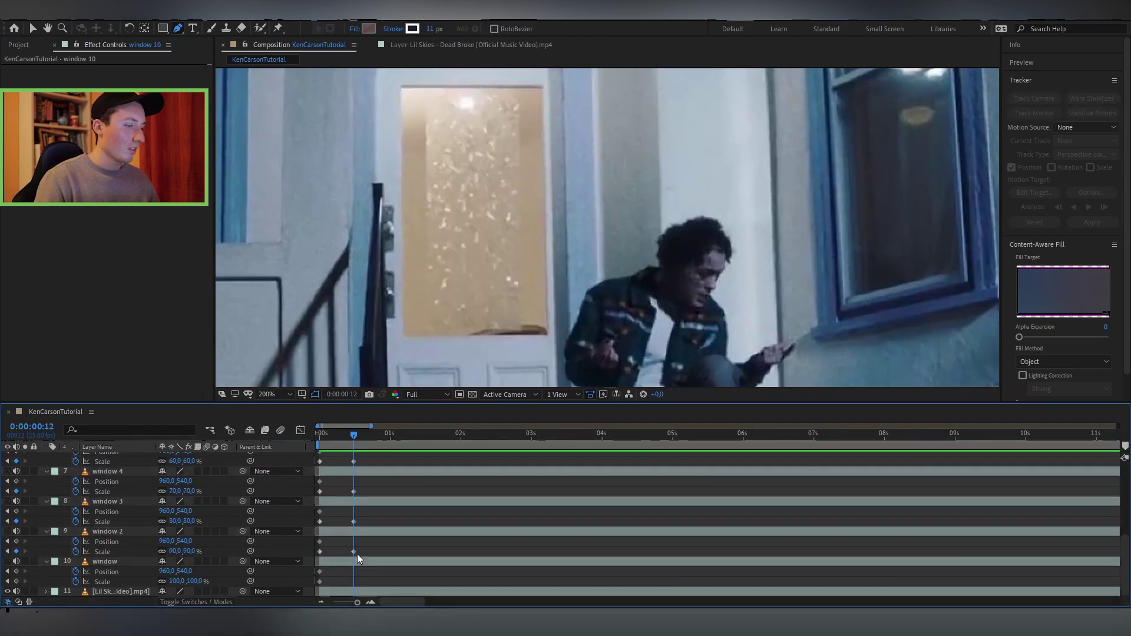
left_click(119, 564)
left_click(129, 533)
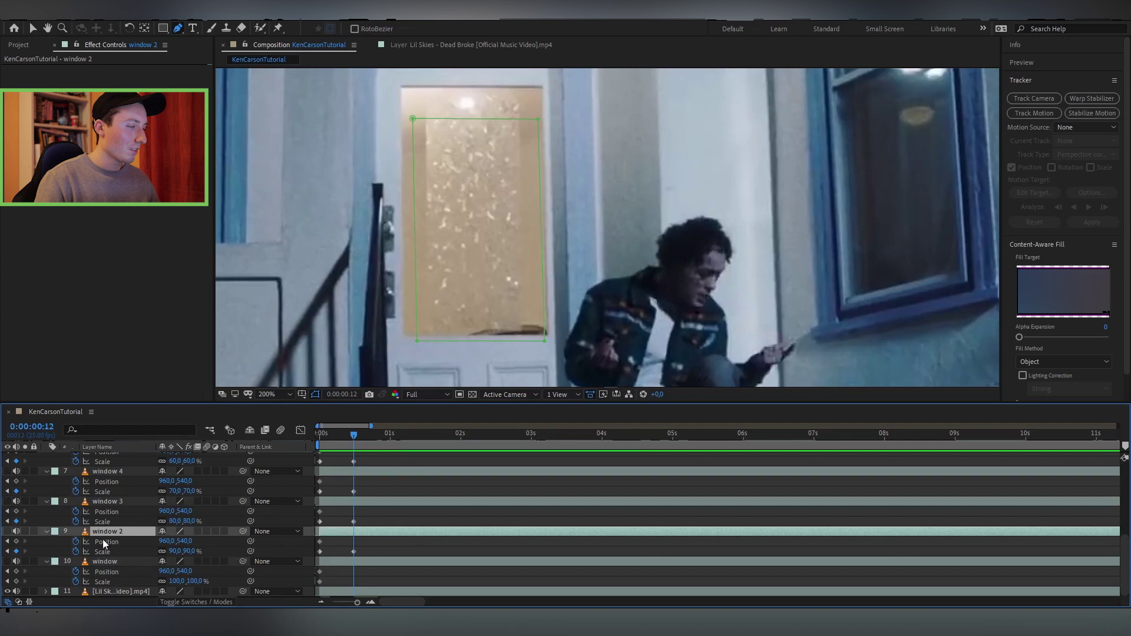
left_click(8, 532)
key("ctrl+t")
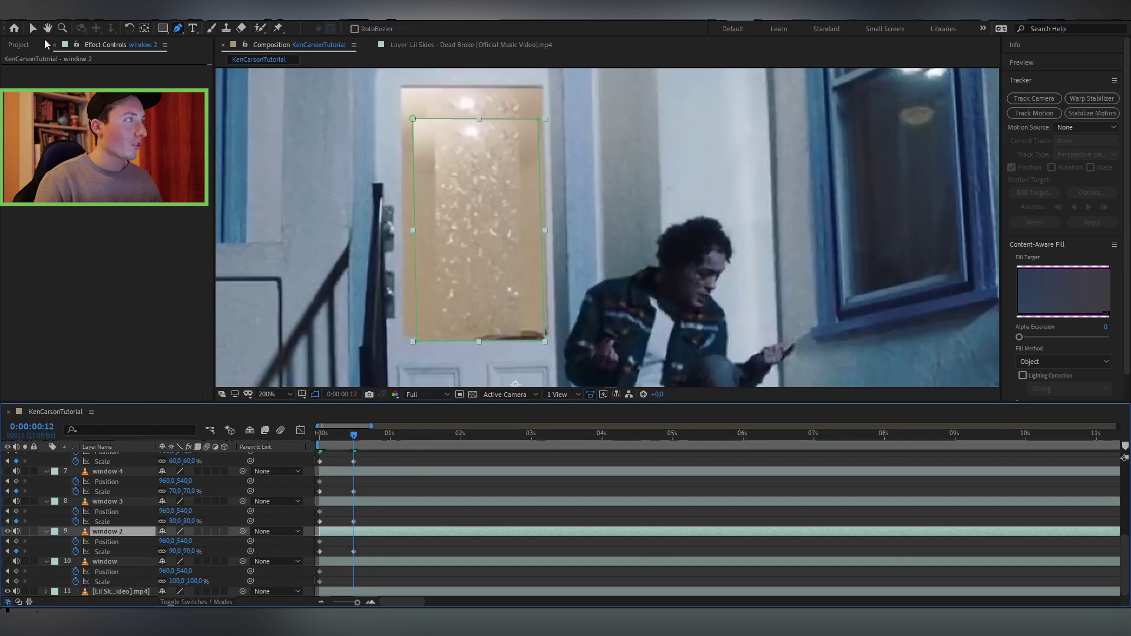
left_click(34, 30)
left_click_drag(489, 206, 486, 188)
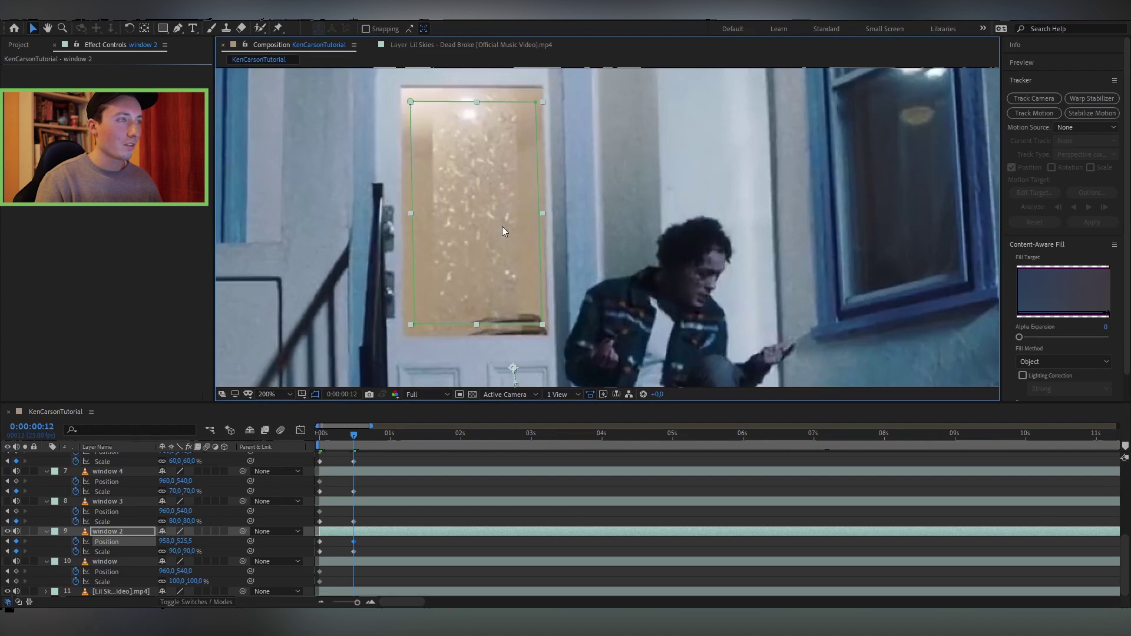
left_click_drag(503, 226, 501, 224)
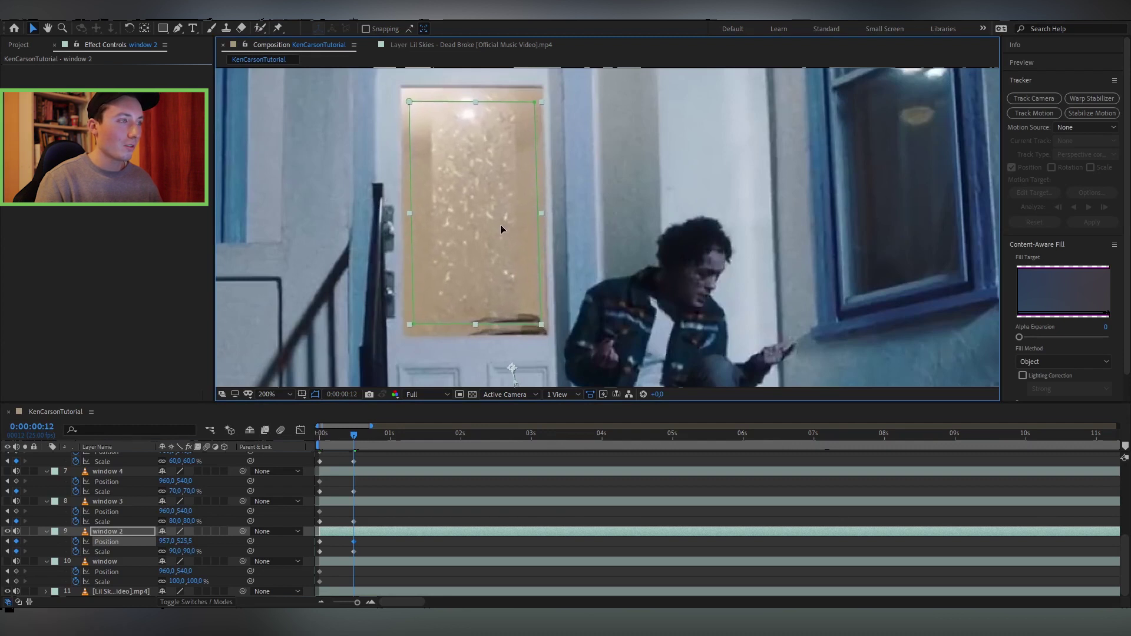
- Unhide and move windows 3, 4 and 5 progressively higher up the door
left_click(7, 502)
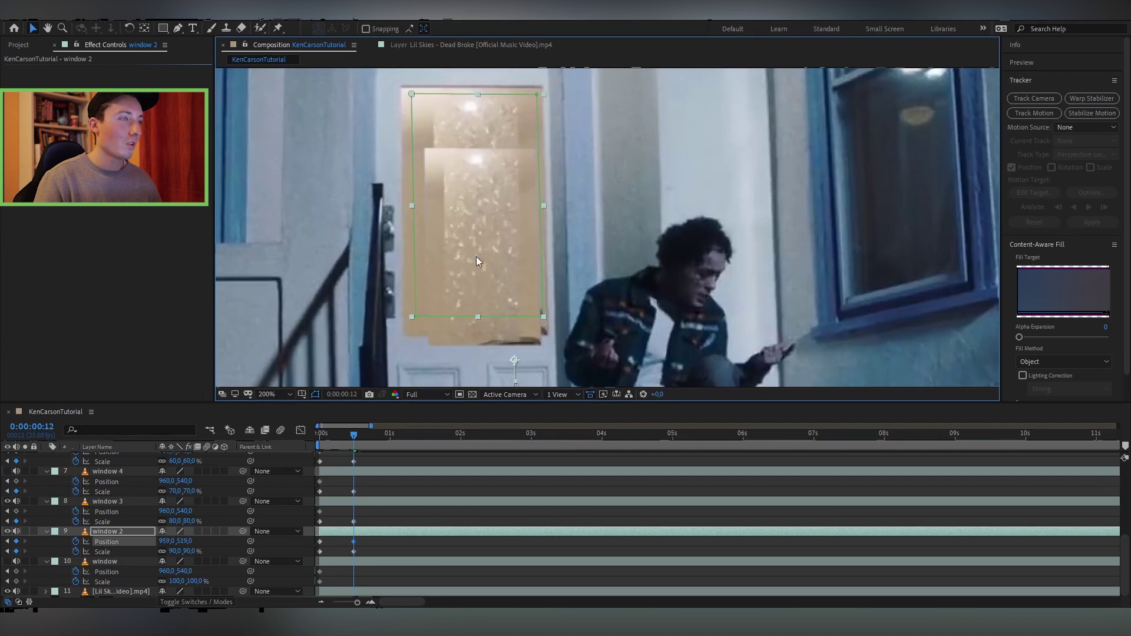
left_click_drag(483, 253, 473, 217)
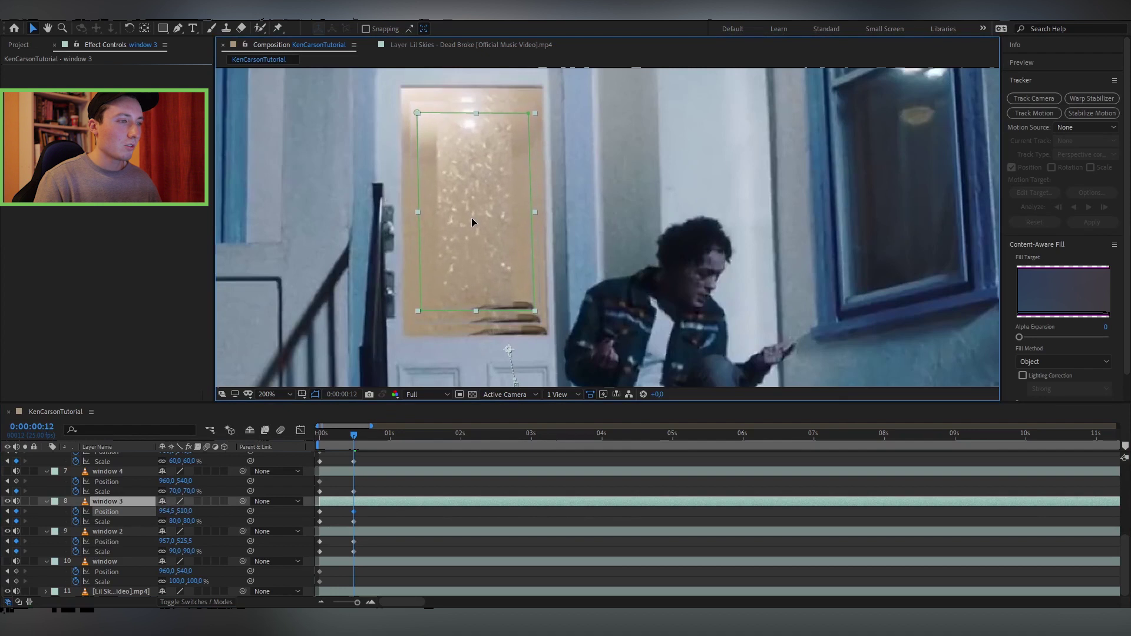
scroll(109, 485, "up", 1)
left_click(118, 497)
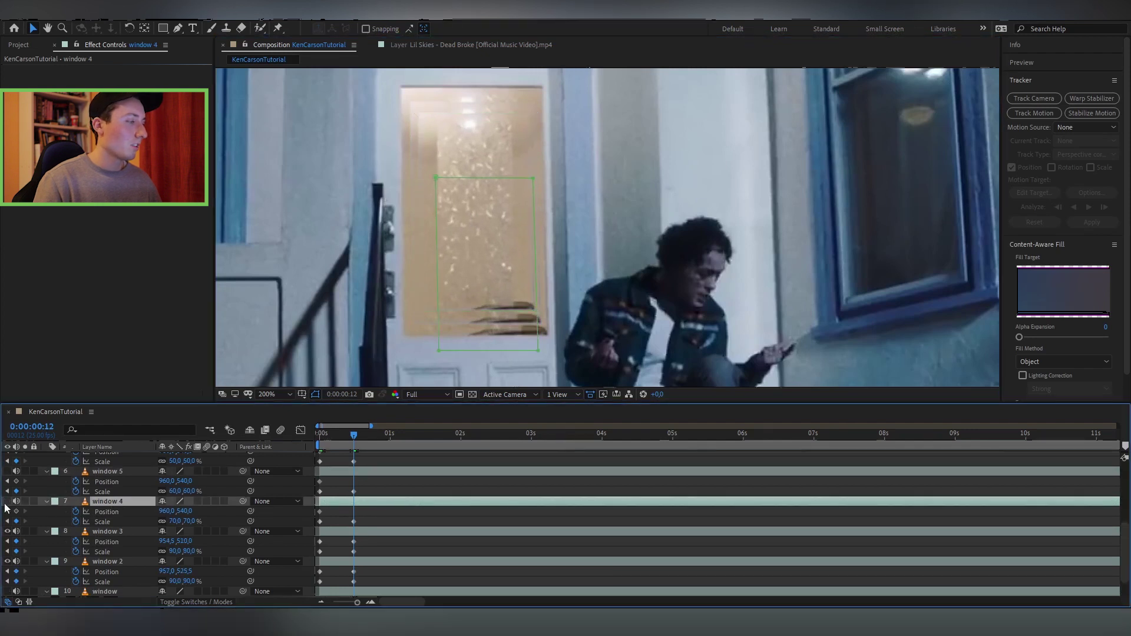
left_click(41, 493)
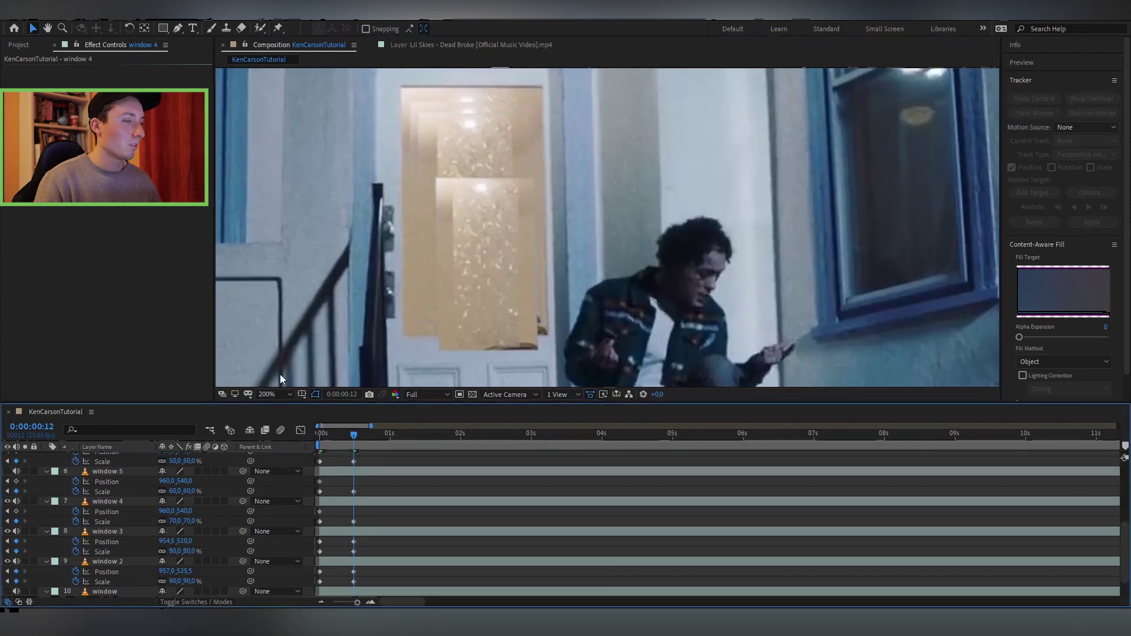
left_click_drag(476, 303, 468, 253)
scroll(131, 523, "up", 1)
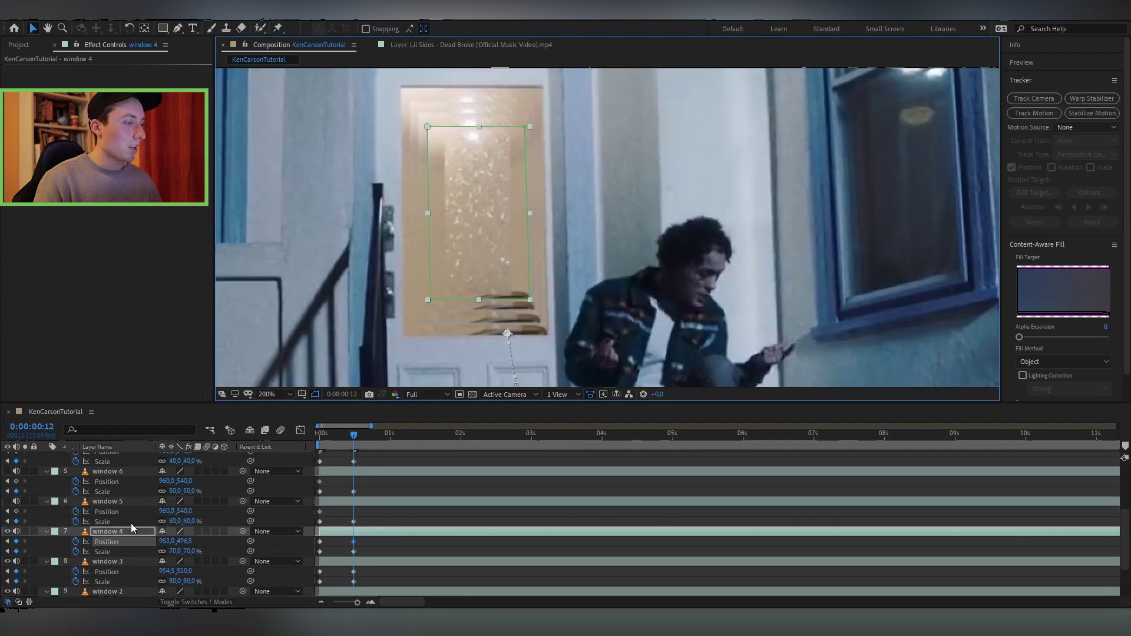
left_click(121, 505)
left_click_drag(458, 304, 468, 220)
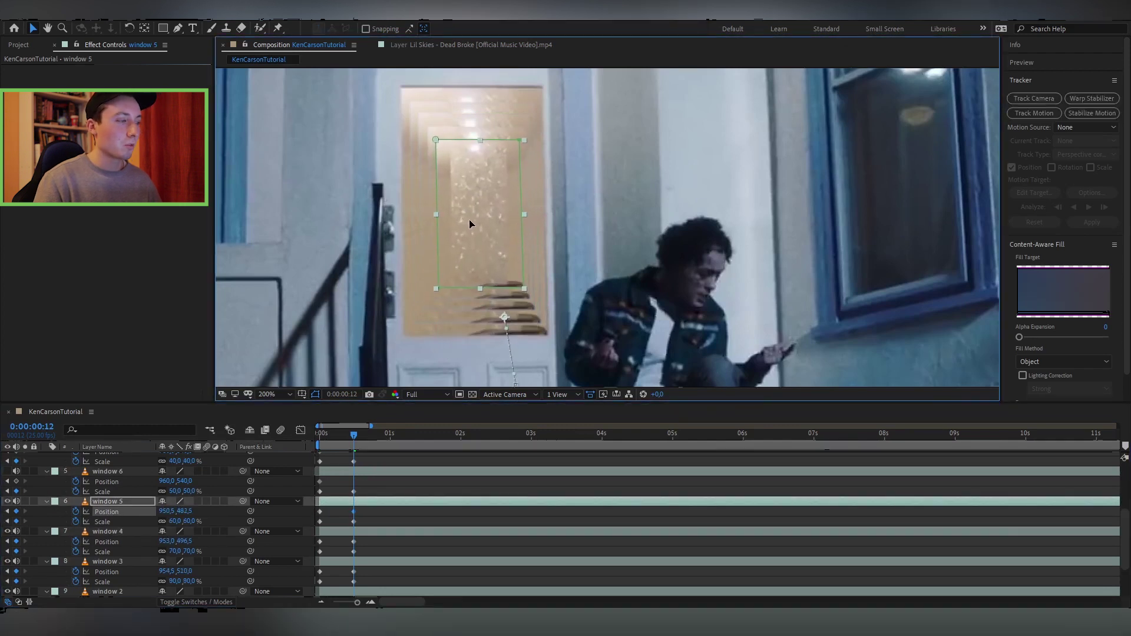
- Move windows 6, 7, 8 and 10 up the door to complete the receding stack
scroll(133, 548, "up", 1)
left_click(27, 501)
left_click_drag(505, 211, 510, 210)
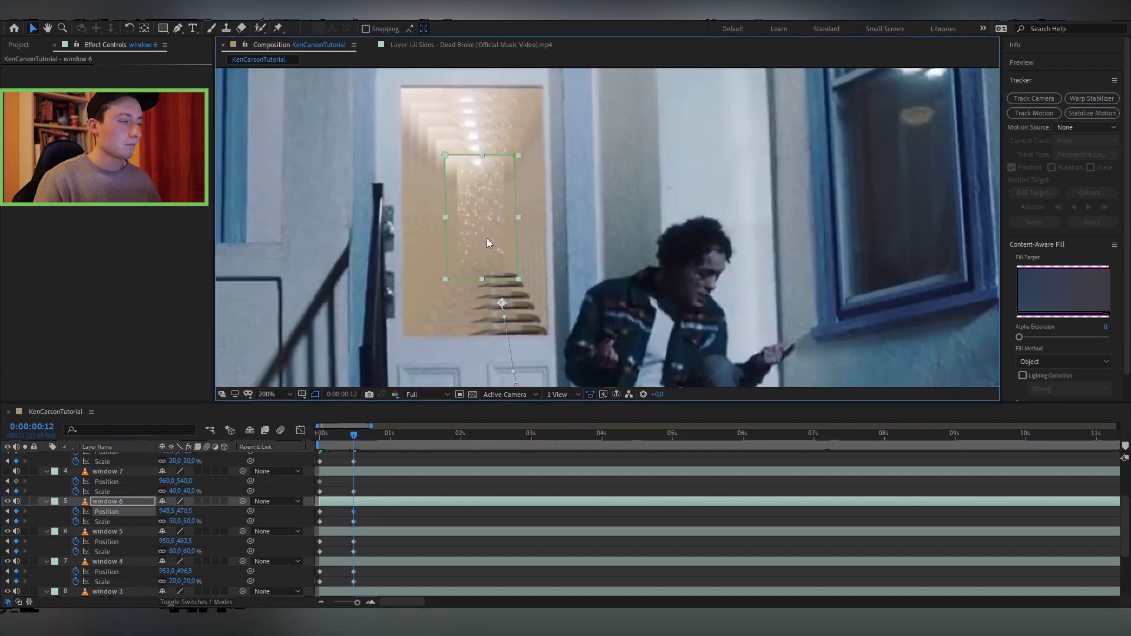
scroll(133, 531, "up", 1)
left_click(117, 501)
left_click_drag(496, 305, 480, 228)
scroll(133, 530, "up", 2)
left_click(118, 517)
left_click_drag(495, 310, 480, 215)
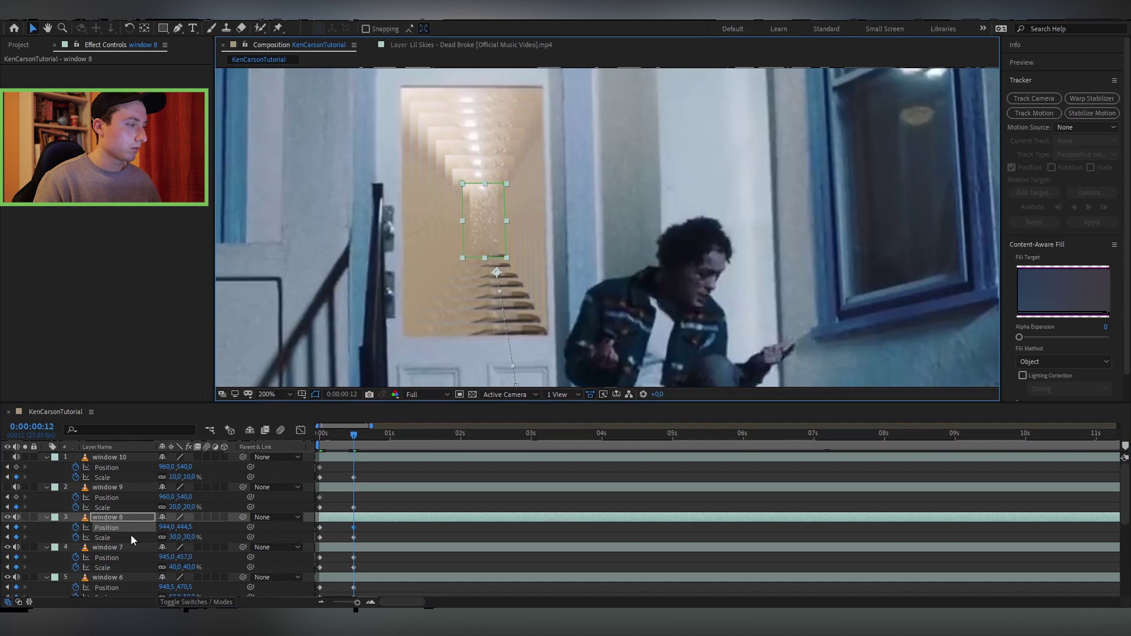
left_click_drag(514, 357, 495, 230)
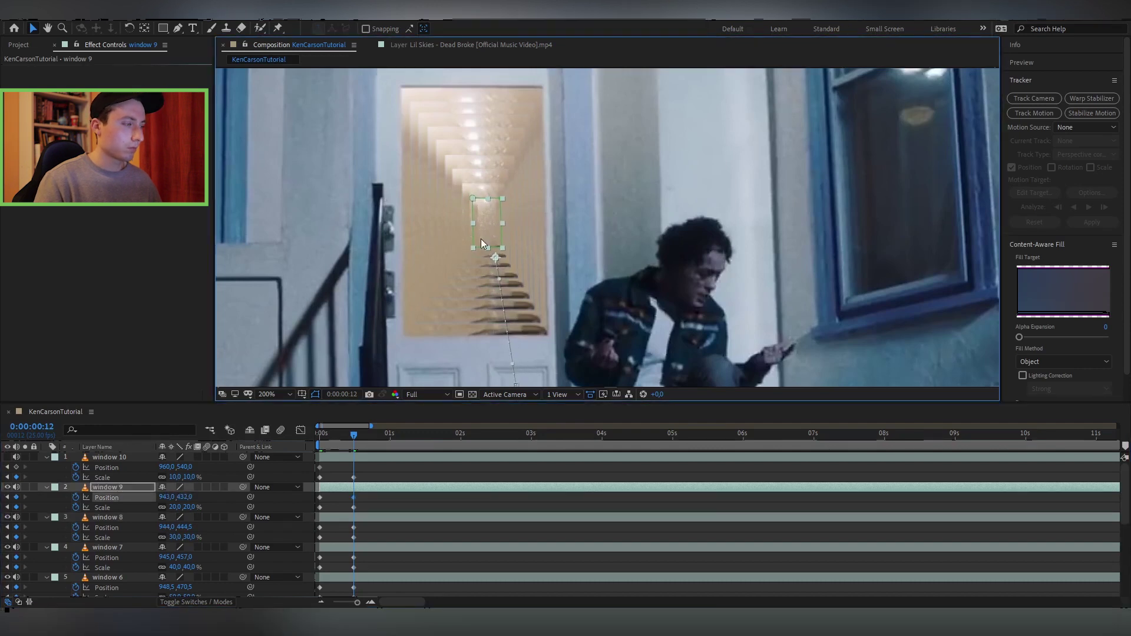
left_click(109, 457)
left_click_drag(514, 380, 492, 229)
left_click(511, 502)
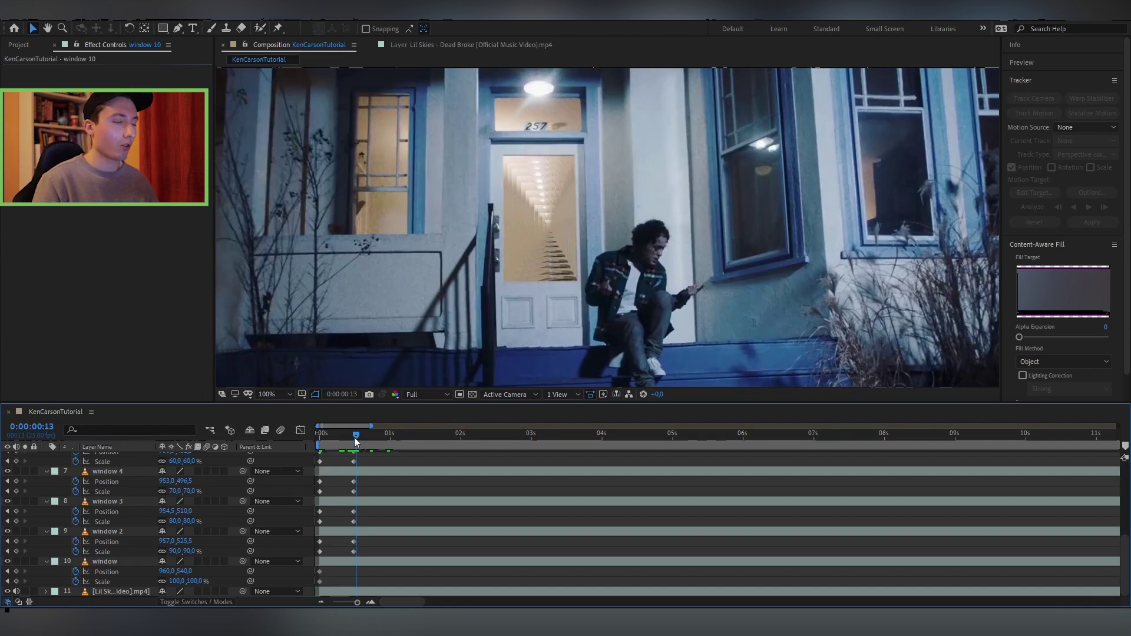
- Scrub through the first second to preview the receding window tunnel
left_click_drag(356, 440, 383, 439)
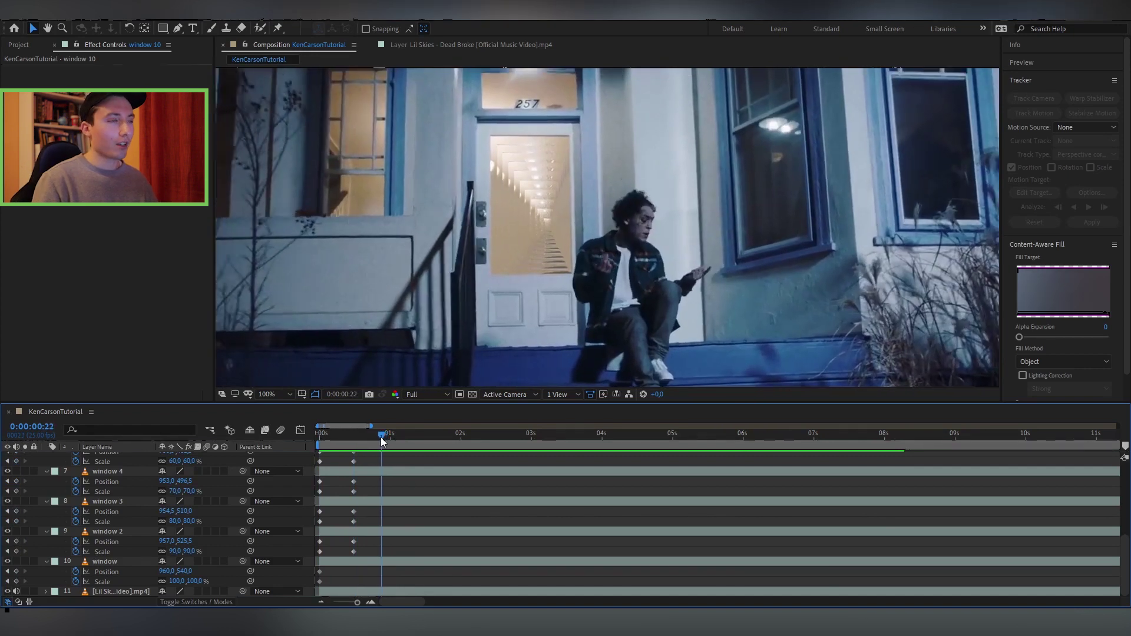
left_click_drag(381, 437, 354, 442)
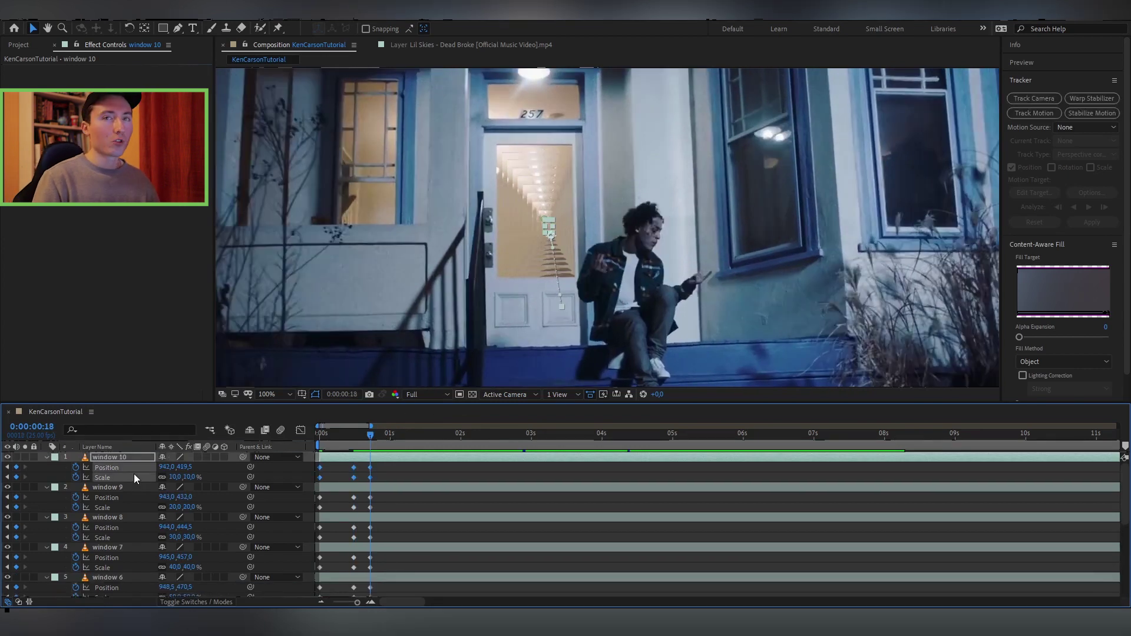
- Select windows 2–9 and paste the original's Position 960,540 and 100% Scale at frame 18
left_click(120, 506, "shift")
left_click(115, 536, "shift")
left_click(113, 564, "shift")
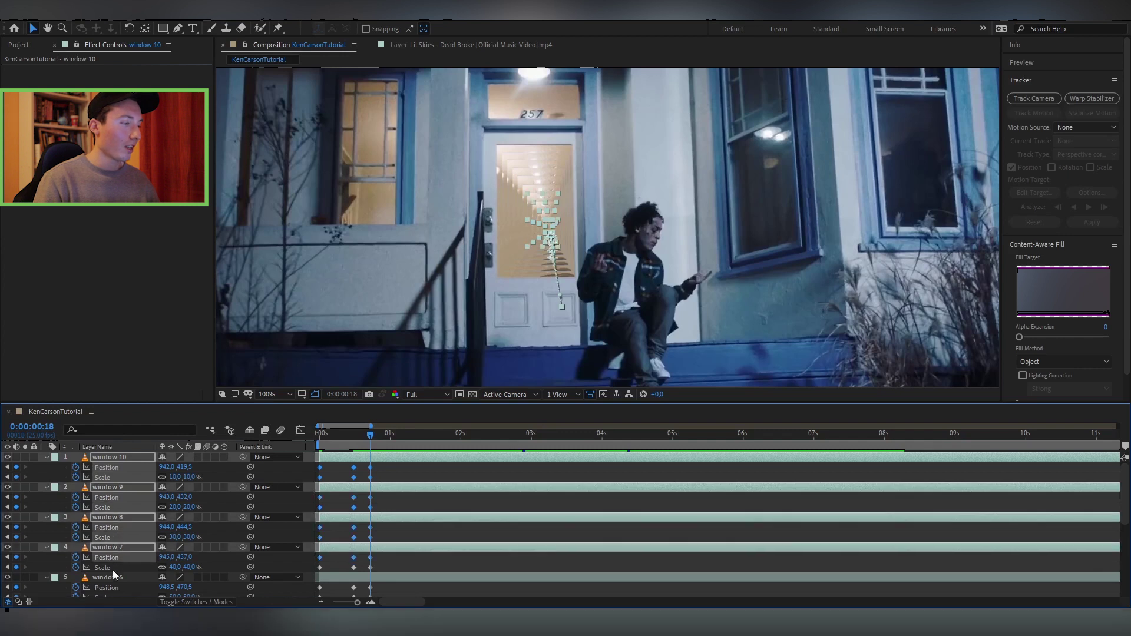
scroll(115, 562, "down", 1)
left_click(118, 551, "shift")
scroll(115, 568, "down", 1)
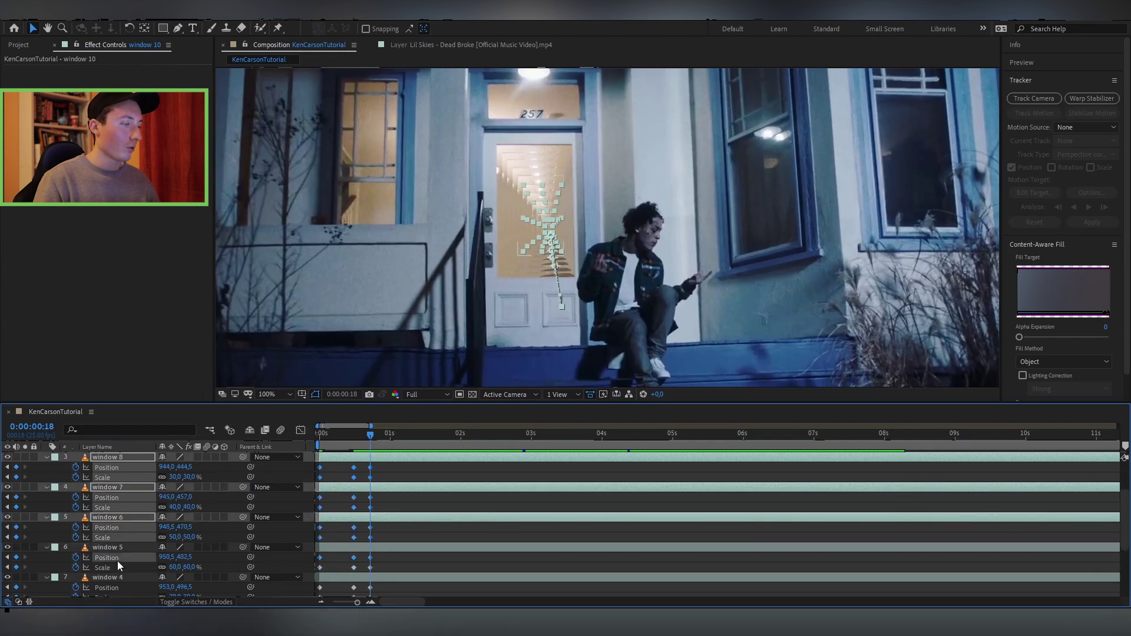
left_click(119, 549, "shift")
scroll(121, 543, "down", 3)
left_click(117, 498, "shift")
left_click(113, 521, "shift")
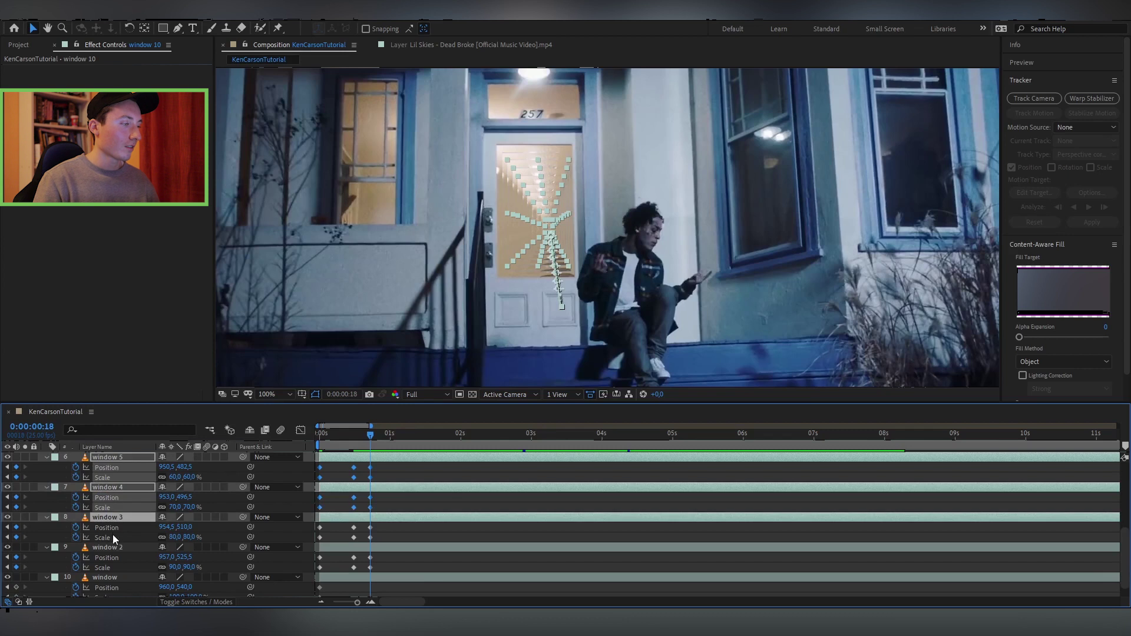
left_click(115, 548, "shift")
scroll(115, 568, "down", 1)
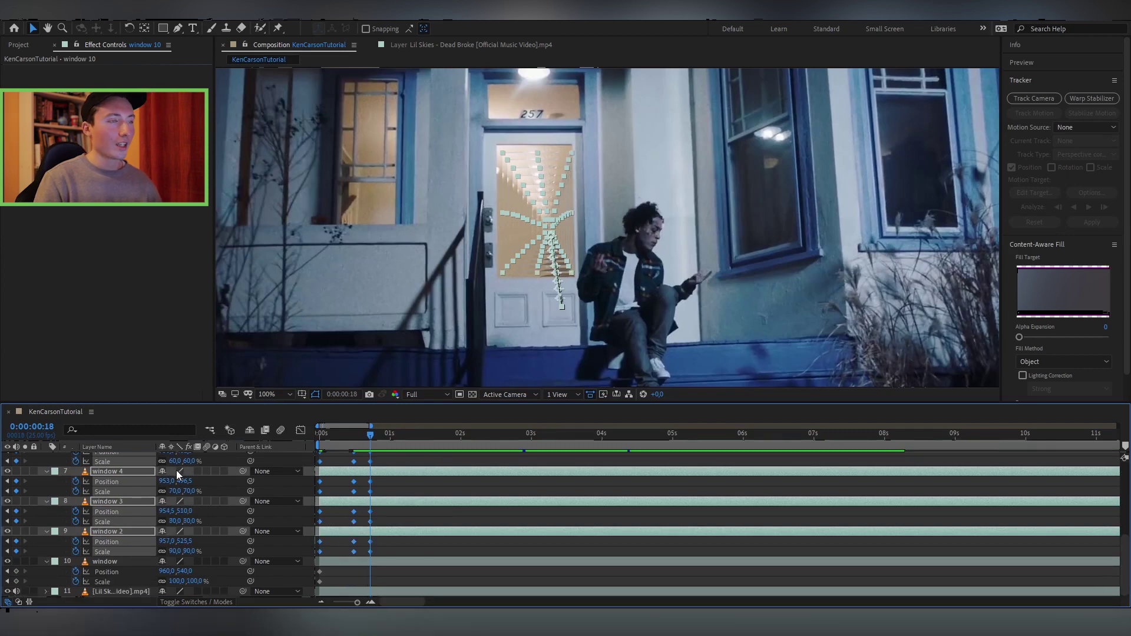
key("ctrl+v")
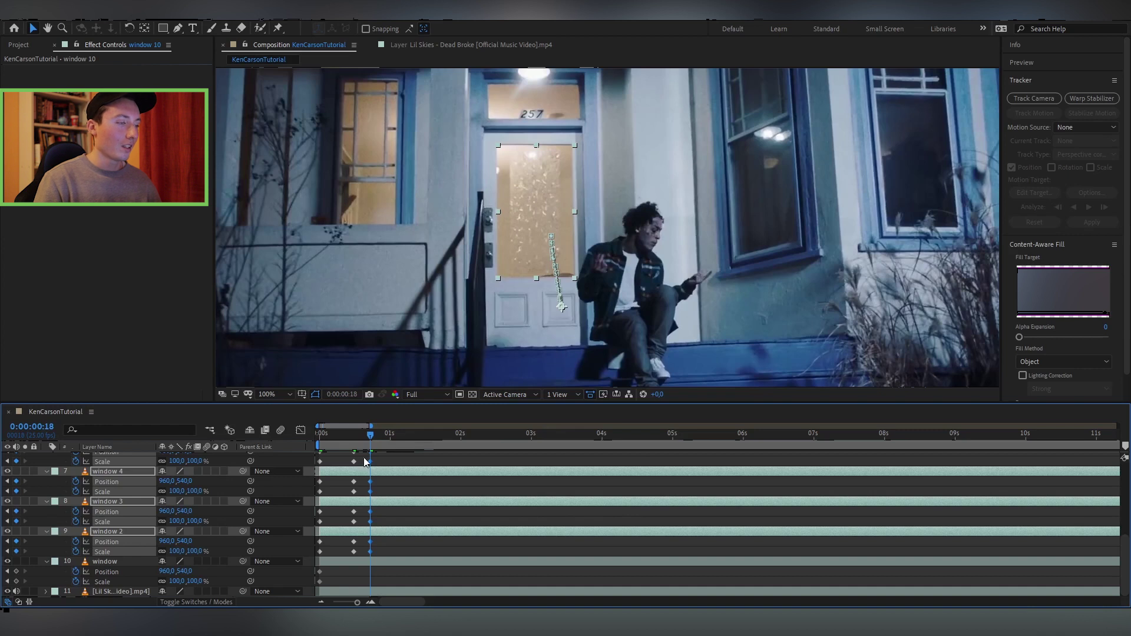
left_click_drag(370, 448, 306, 446)
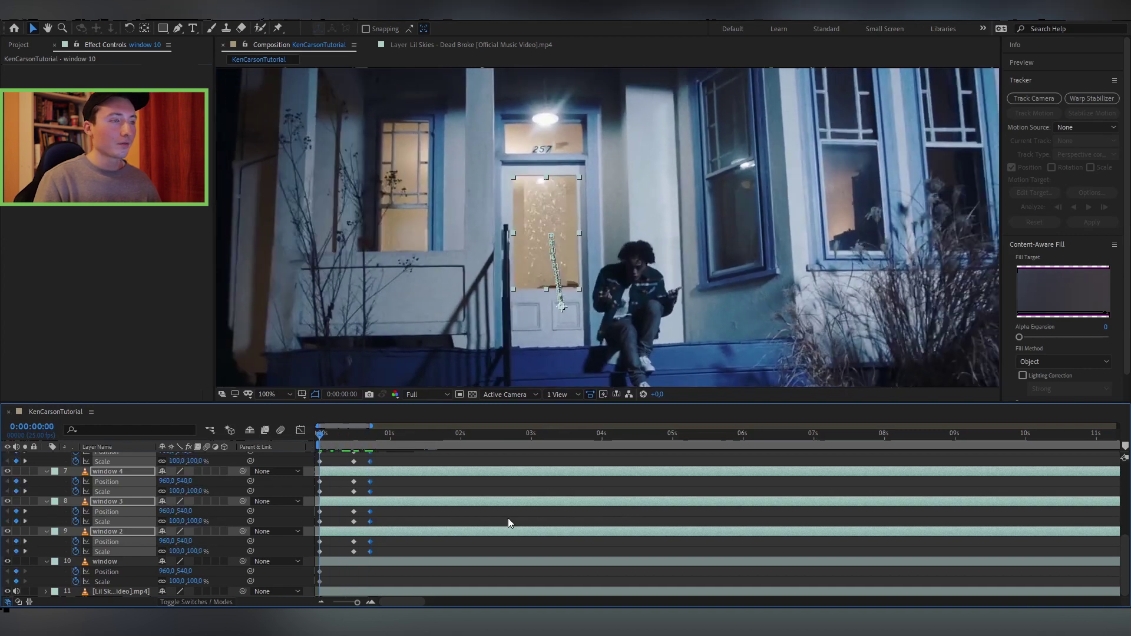
- Preview the window tunnel animation from the start
key("space")
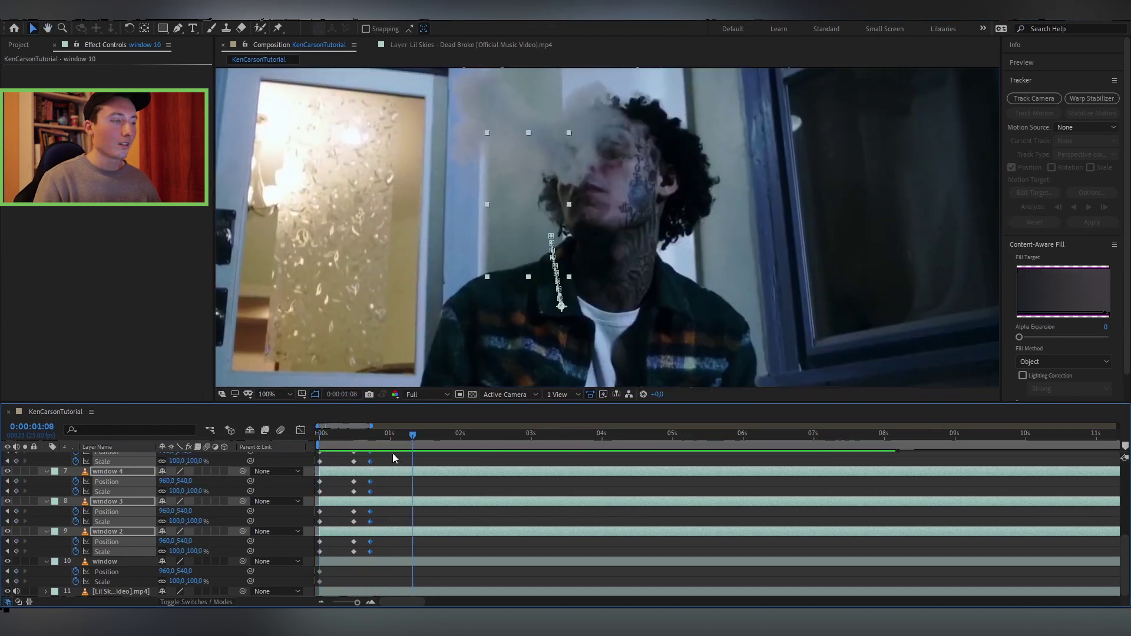
left_click_drag(389, 441, 313, 441)
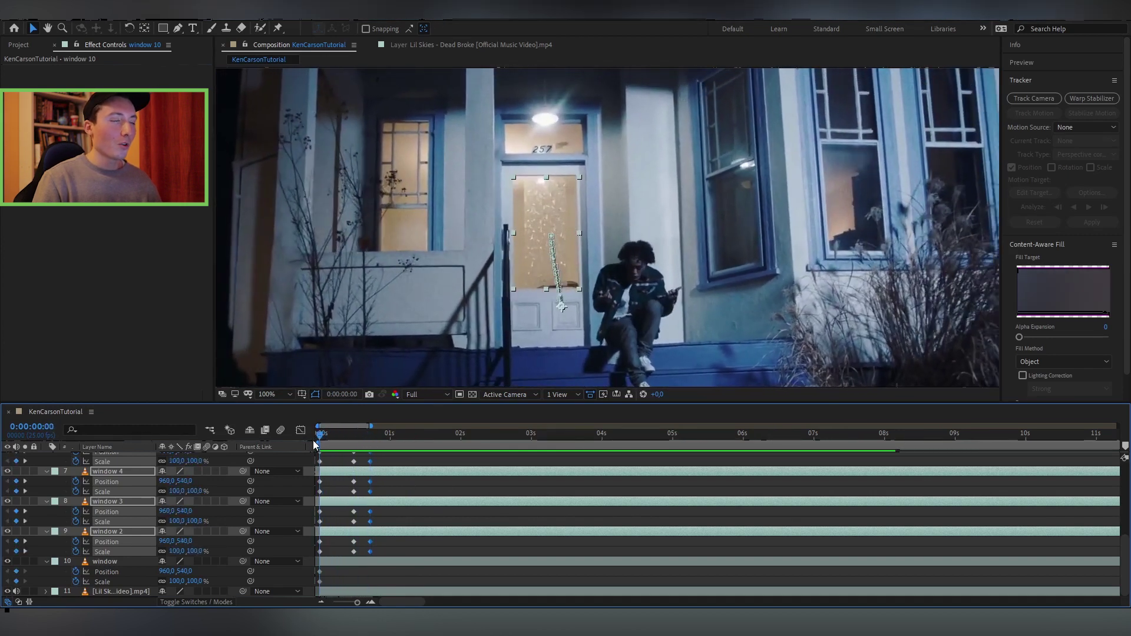
key("space")
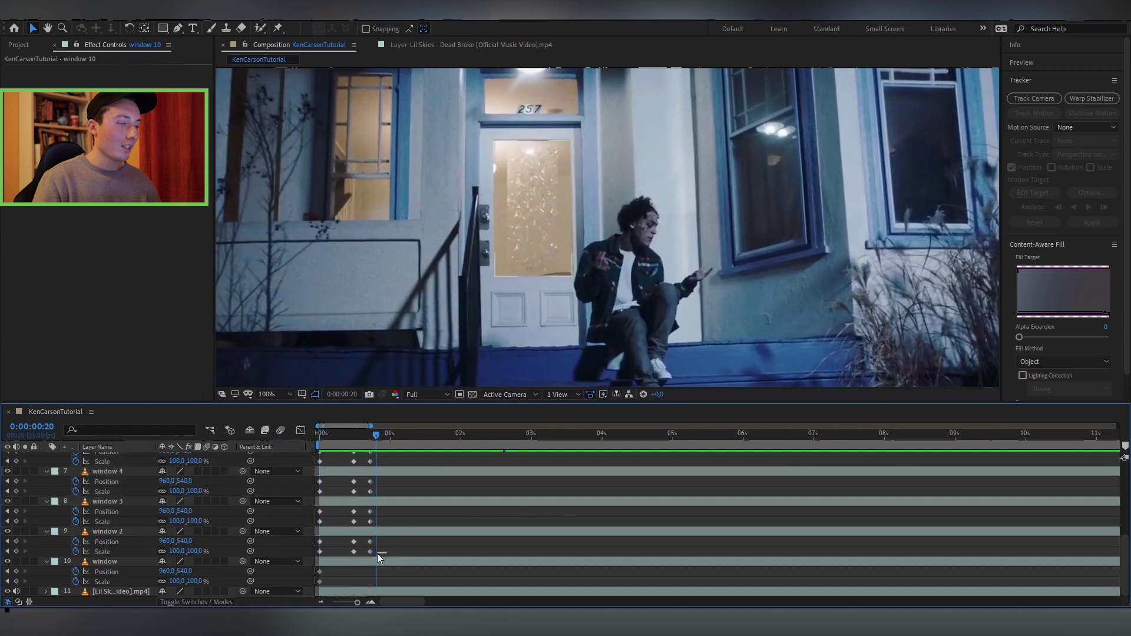
- Select all layers and keyframes, apply Easy Ease with F9, and preview the eased motion
left_click_drag(377, 553, 288, 472)
key("ctrl+a")
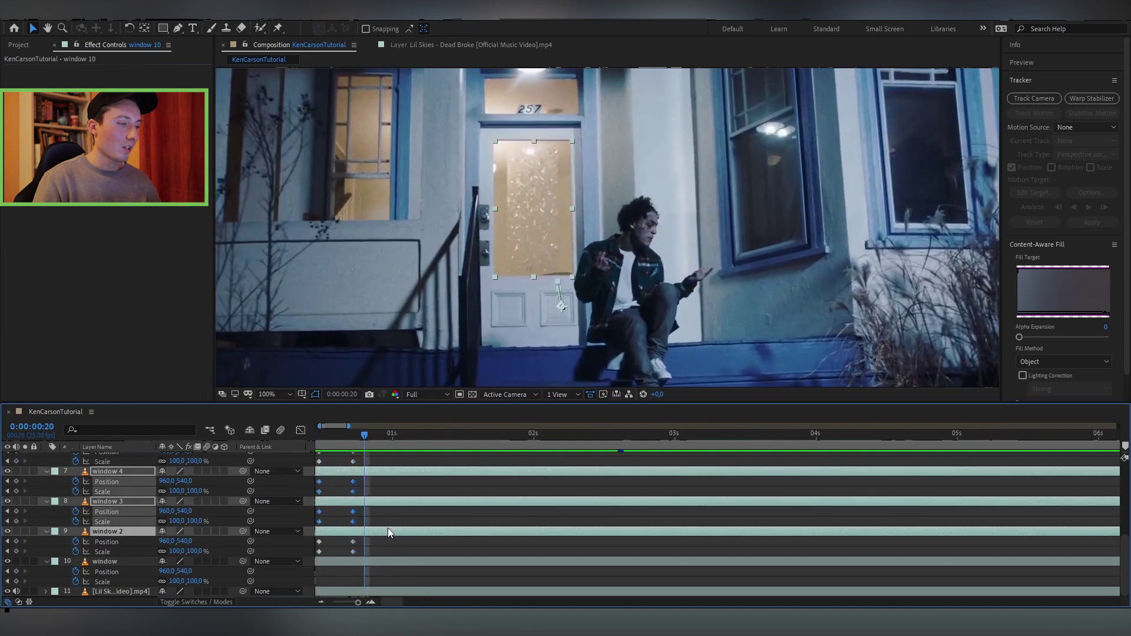
key("=")
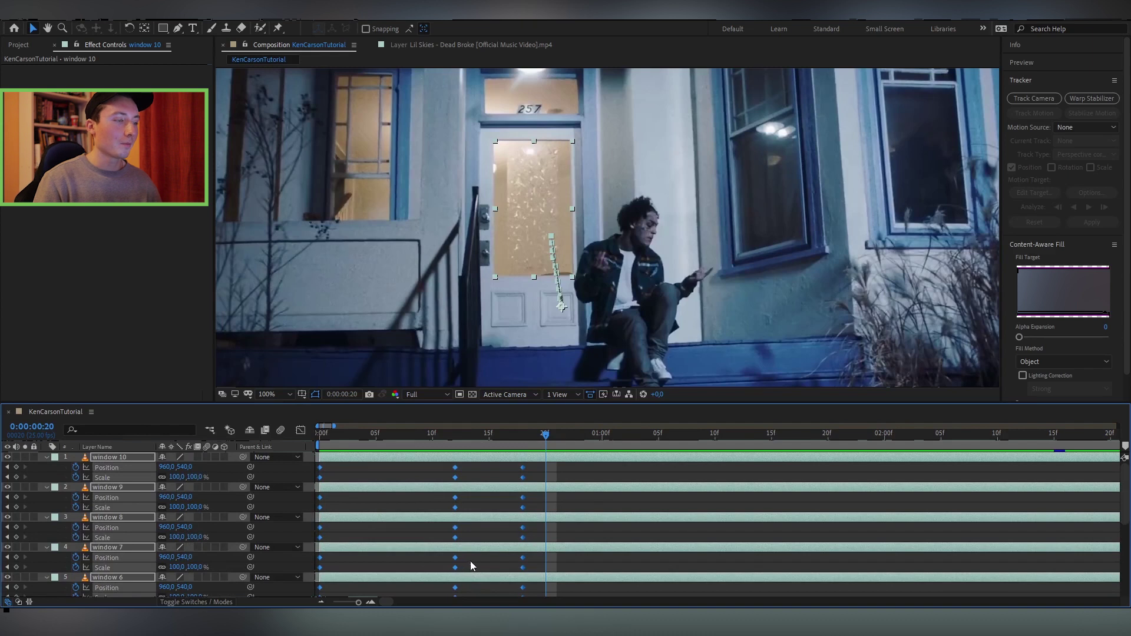
key("F9")
left_click(312, 437)
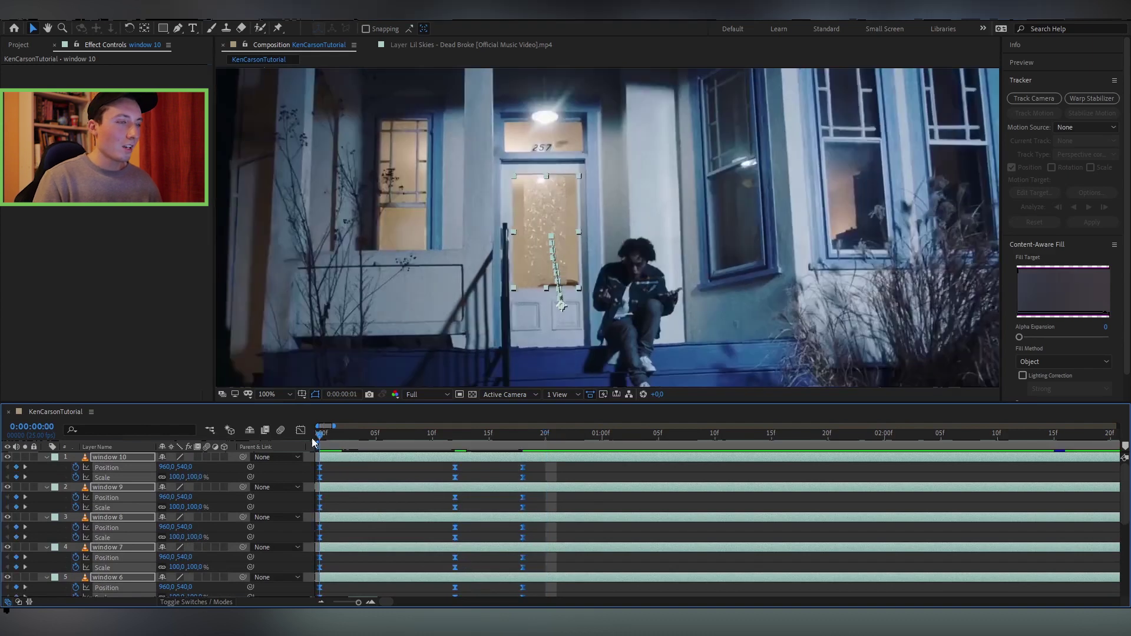
left_click(540, 484)
key("space")
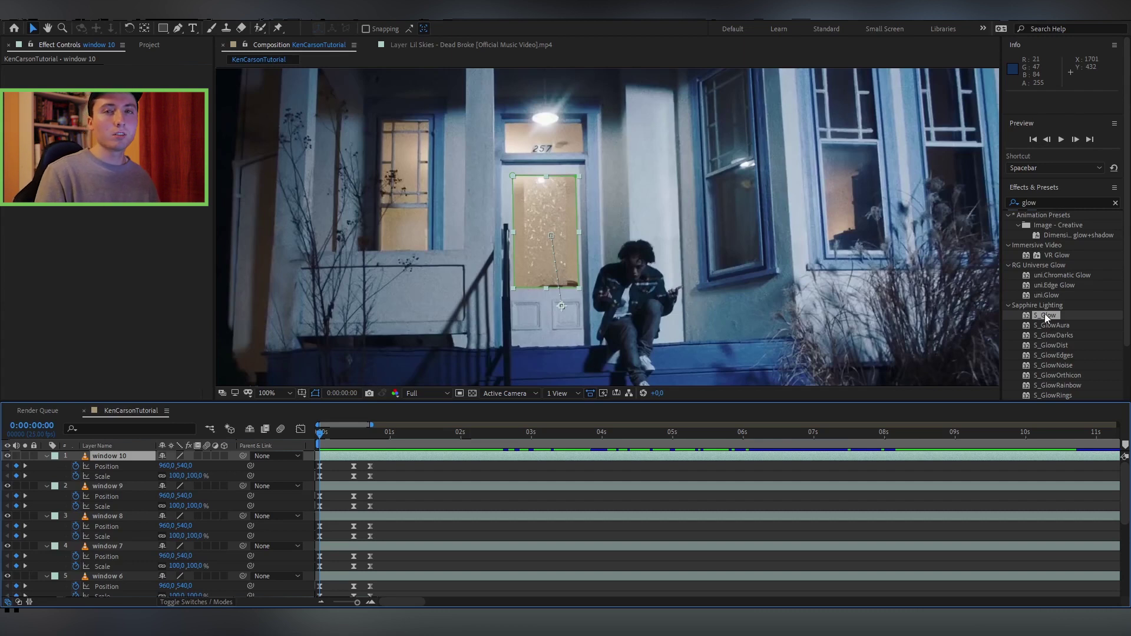
- Drop Sapphire S_Glow from Effects & Presets onto the window 10 layer
left_click_drag(1045, 317, 633, 422)
left_click_drag(1059, 317, 1046, 324)
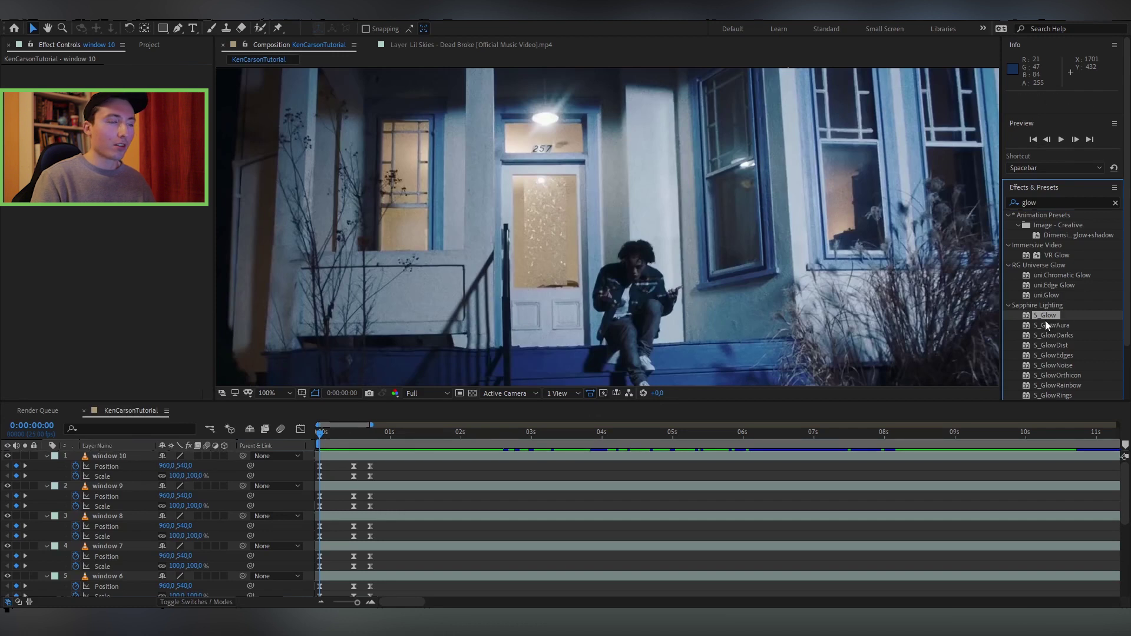
left_click_drag(346, 443, 352, 441)
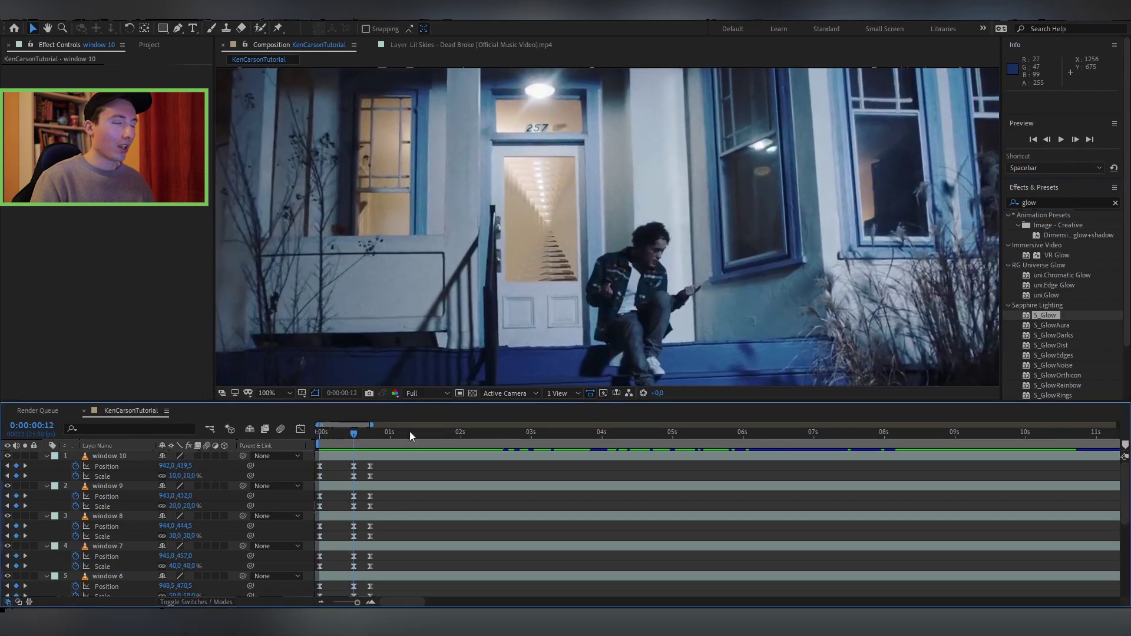
left_click_drag(279, 457, 124, 460)
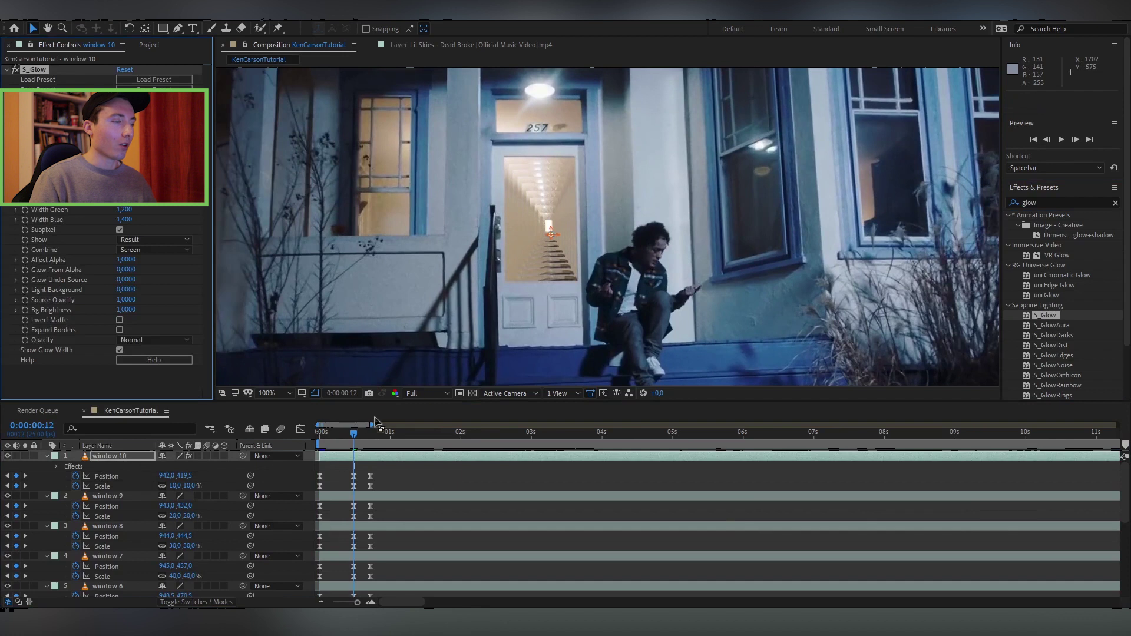
left_click(342, 441)
- Keyframe window 10's S_Glow Brightness at 0 on the first frame
mouse_move(342, 440)
left_mouse_down()
mouse_move(325, 439)
mouse_move(362, 438)
mouse_move(319, 443)
left_mouse_up()
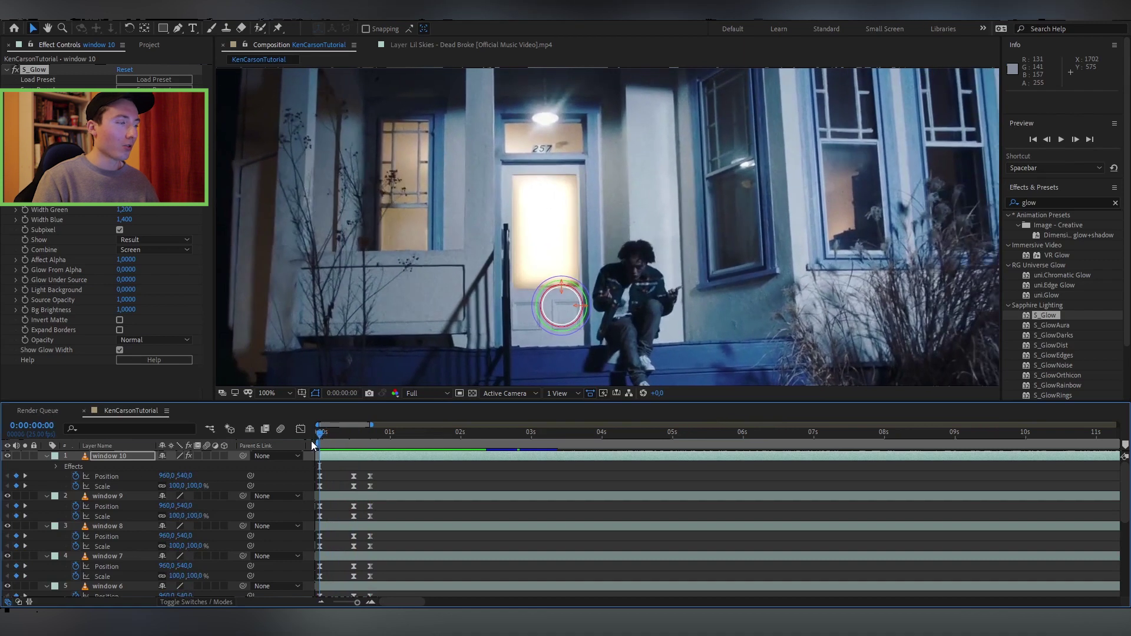
left_click(57, 469)
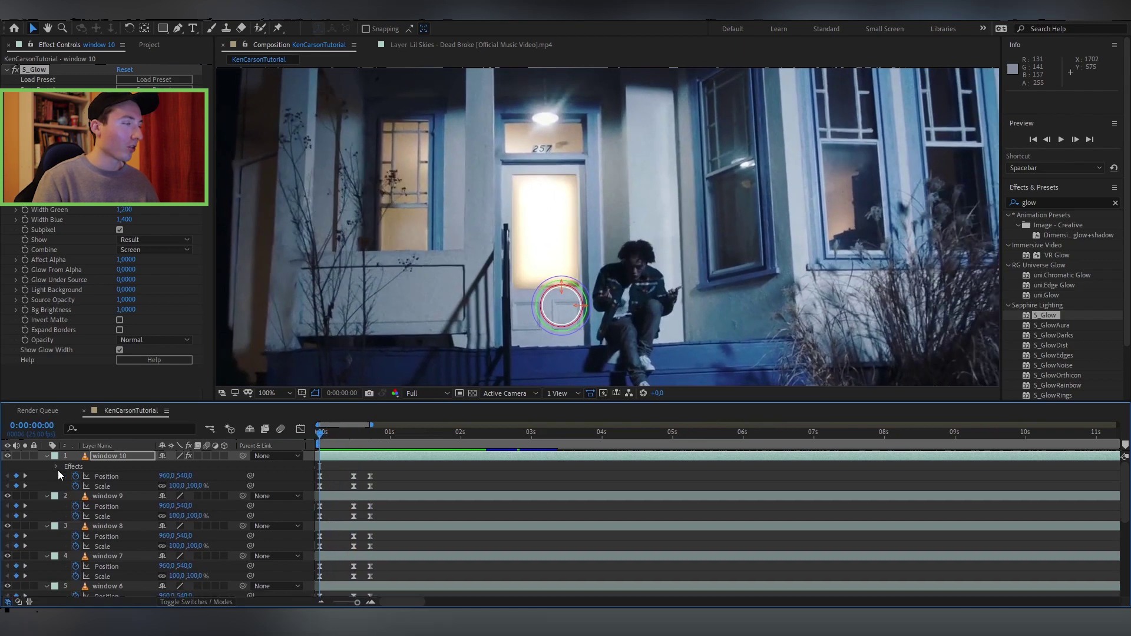
left_click(66, 477)
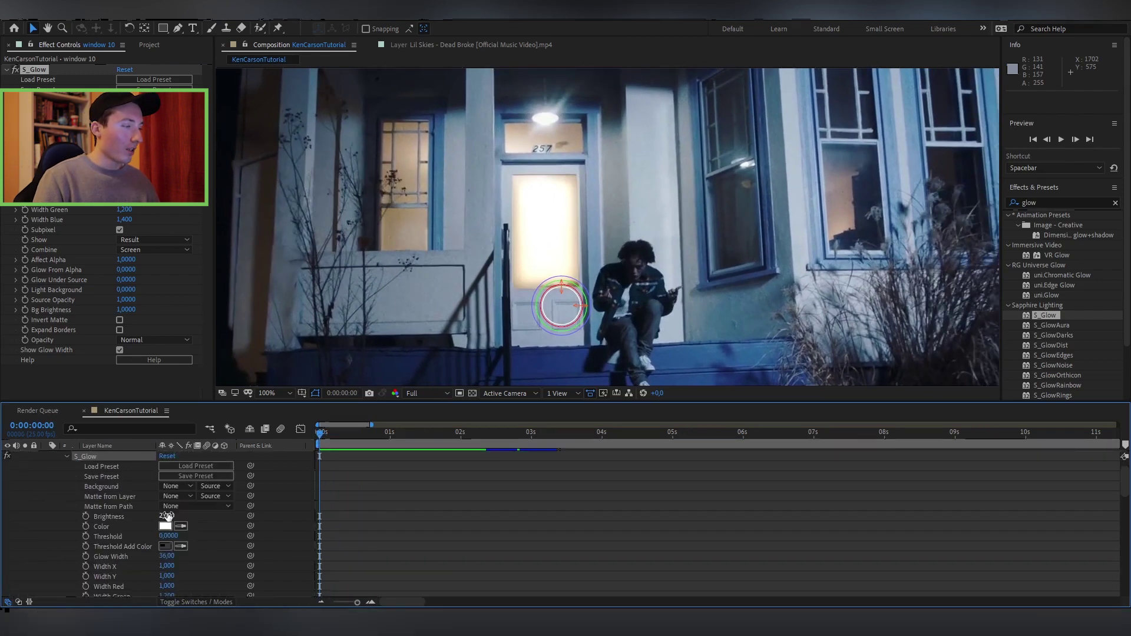
scroll(259, 494, "up", 1)
left_click(86, 536)
left_click(167, 536)
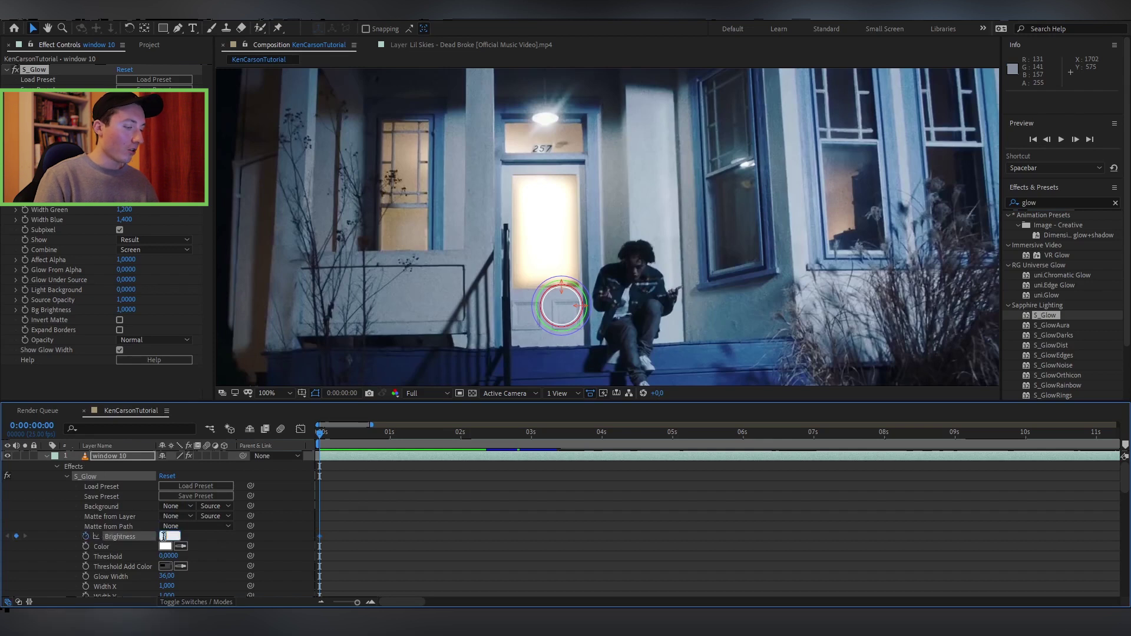
type("0")
key("Return")
- Raise the glow Brightness to 1,200 at frame 12 and preview the animation
scroll(412, 509, "down", 8)
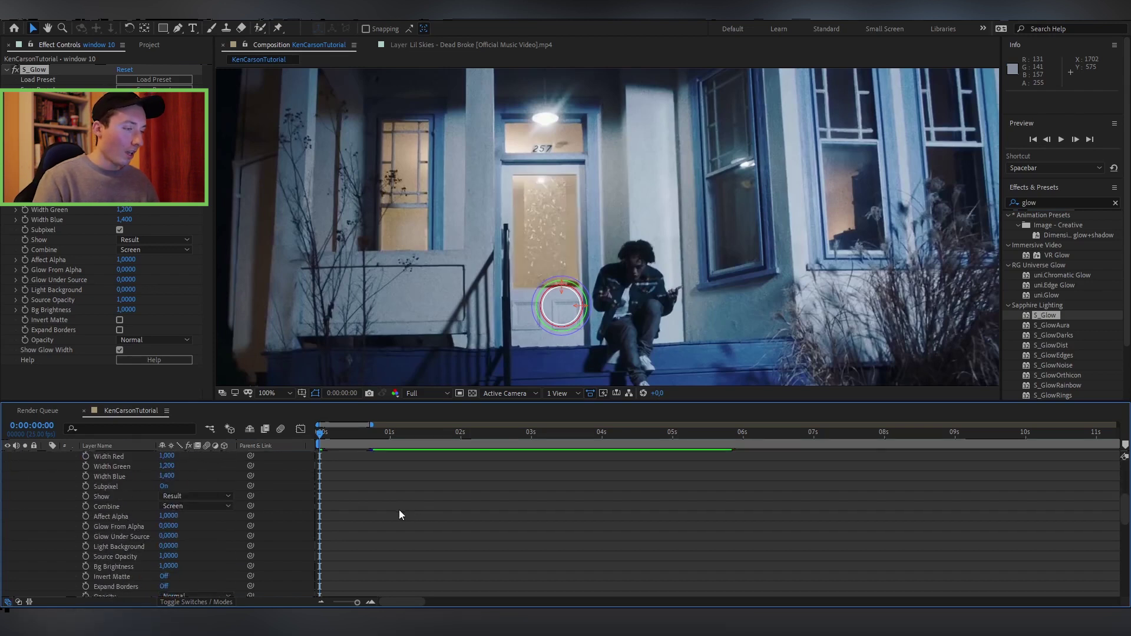
left_click(350, 438)
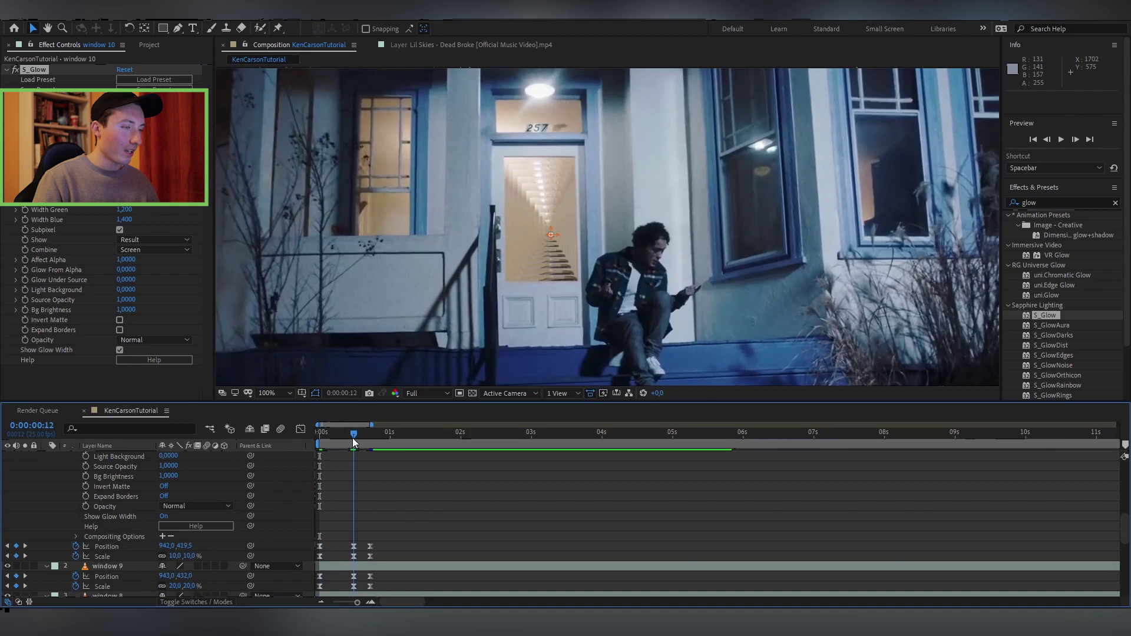
scroll(418, 505, "up", 3)
scroll(231, 517, "up", 6)
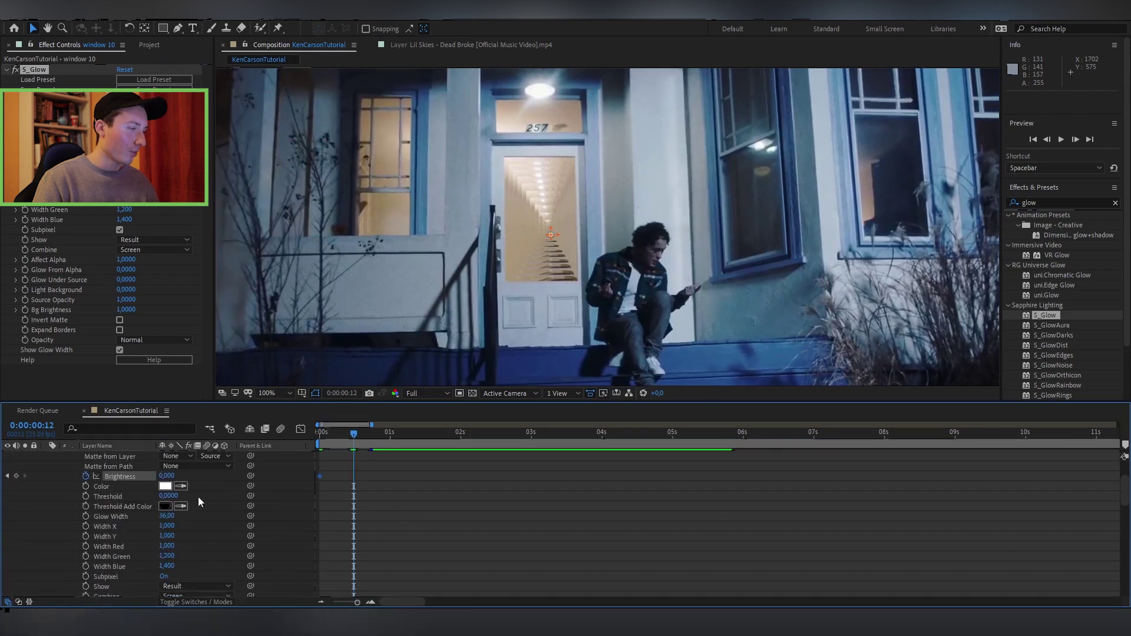
left_click_drag(167, 476, 165, 480)
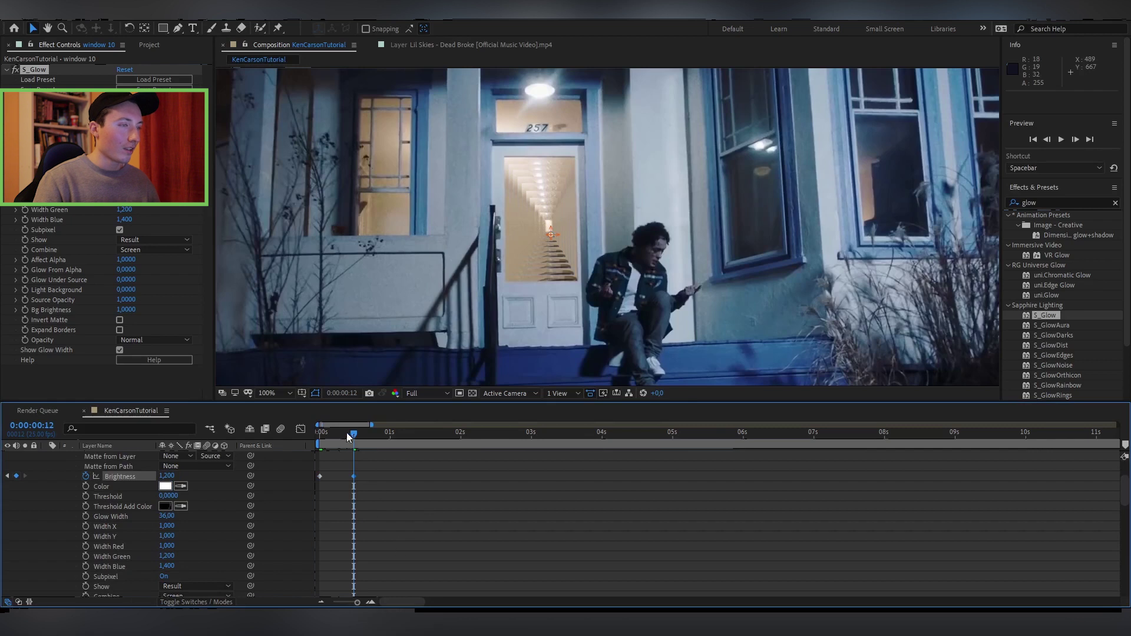
key("space")
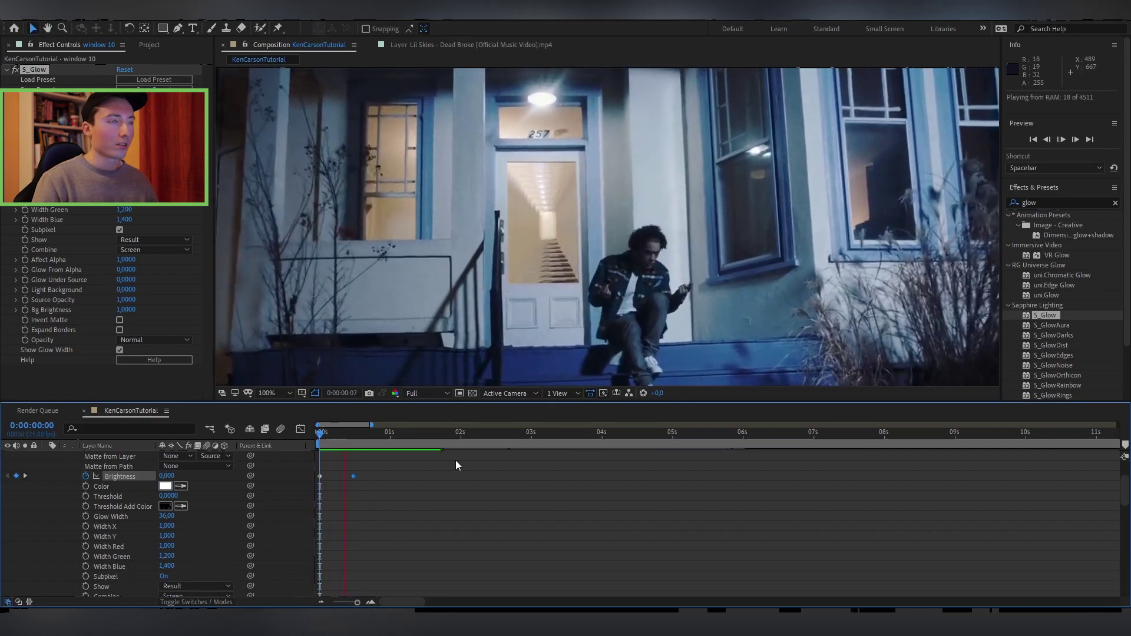
- At 0:00:00:18, keyframe window 10's S_Glow Brightness to 0, then preview the flash-and-fade
mouse_move(373, 434)
left_mouse_down()
mouse_move(355, 432)
mouse_move(373, 433)
left_mouse_up()
scroll(387, 499, "down", 1)
scroll(388, 501, "down", 6)
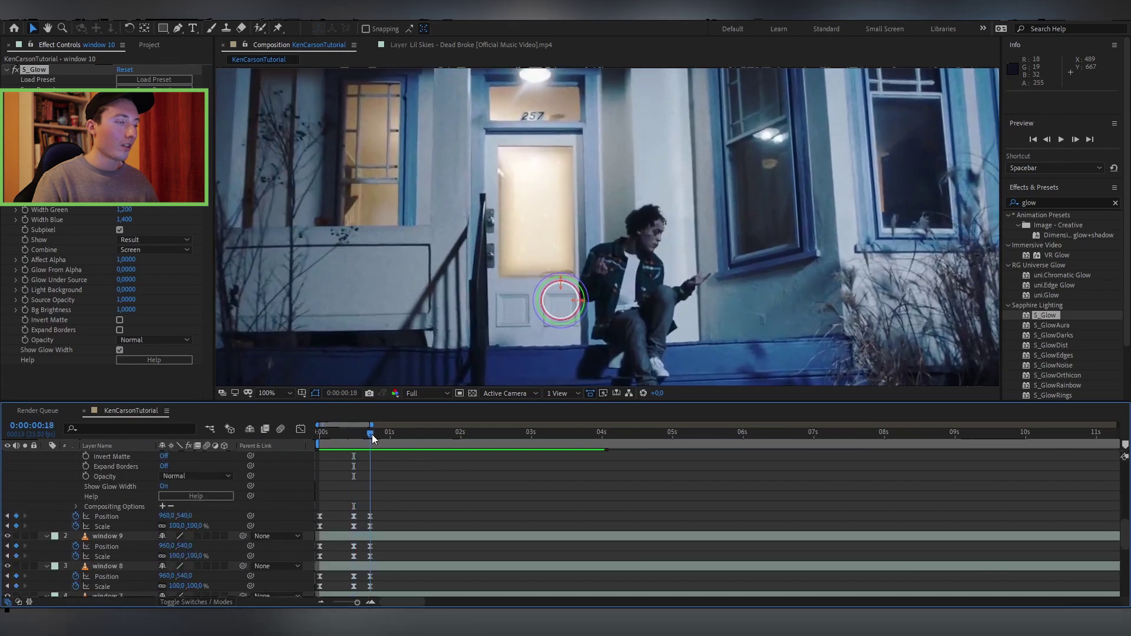
scroll(408, 496, "up", 8)
left_click(168, 507)
type("0")
key("Return")
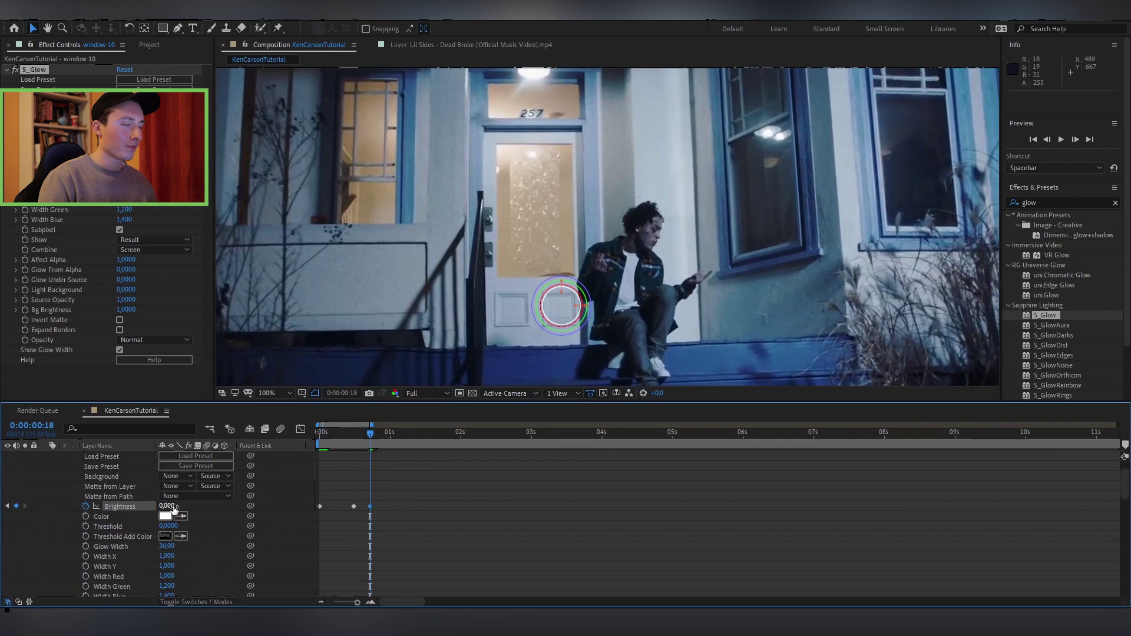
key("space")
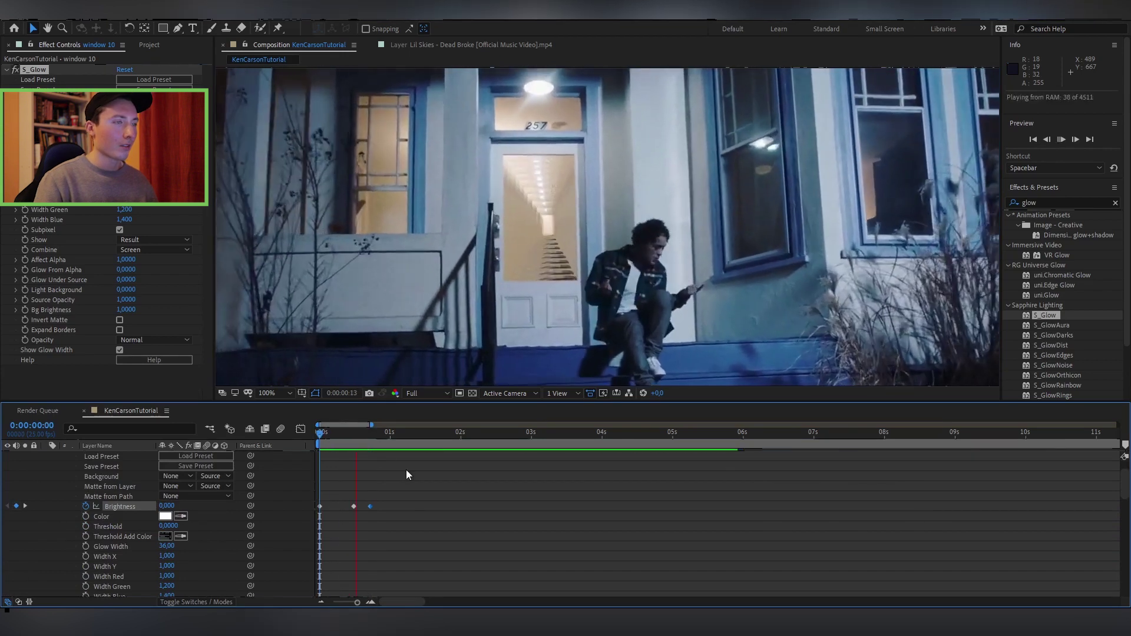